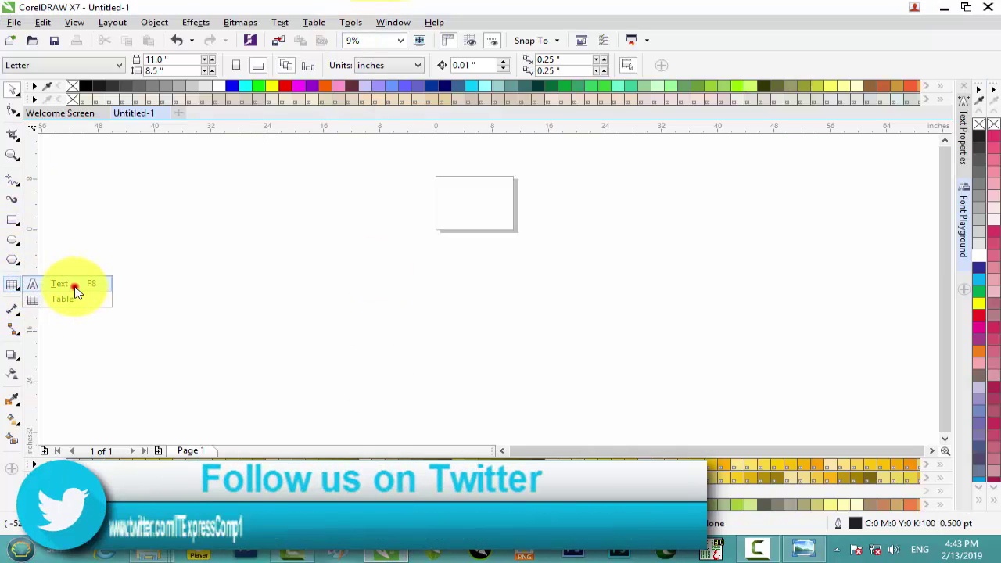
Step: Draw a large rectangle, about 40.778 by 21.111 inches, below and left of the page
{"action": "left_click", "coordinate": [66, 284]}
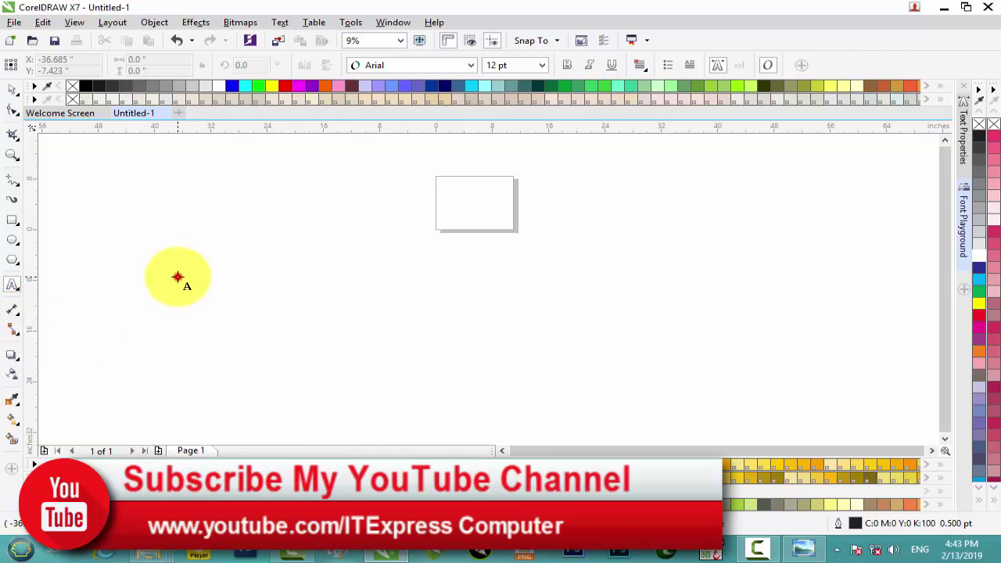
{"action": "left_click", "coordinate": [178, 276]}
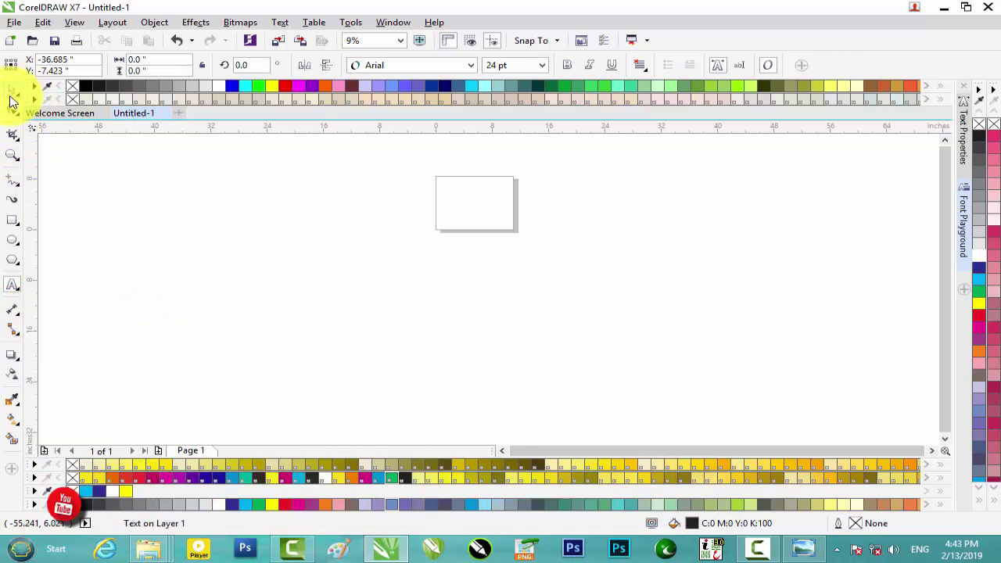
{"action": "left_click", "coordinate": [13, 92]}
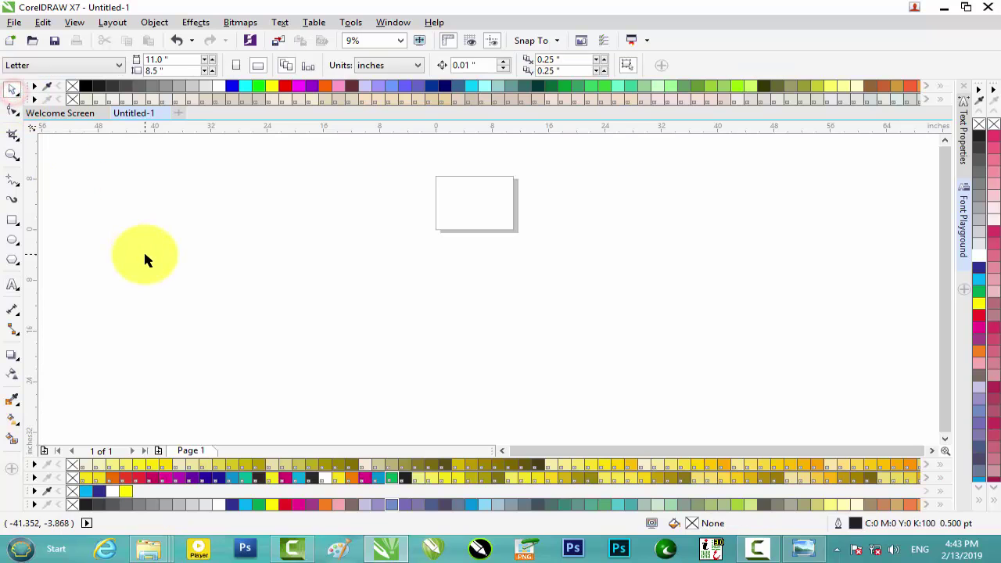
{"action": "left_click", "coordinate": [11, 219]}
{"action": "left_click_drag", "start_coordinate": [218, 224], "coordinate": [504, 357]}
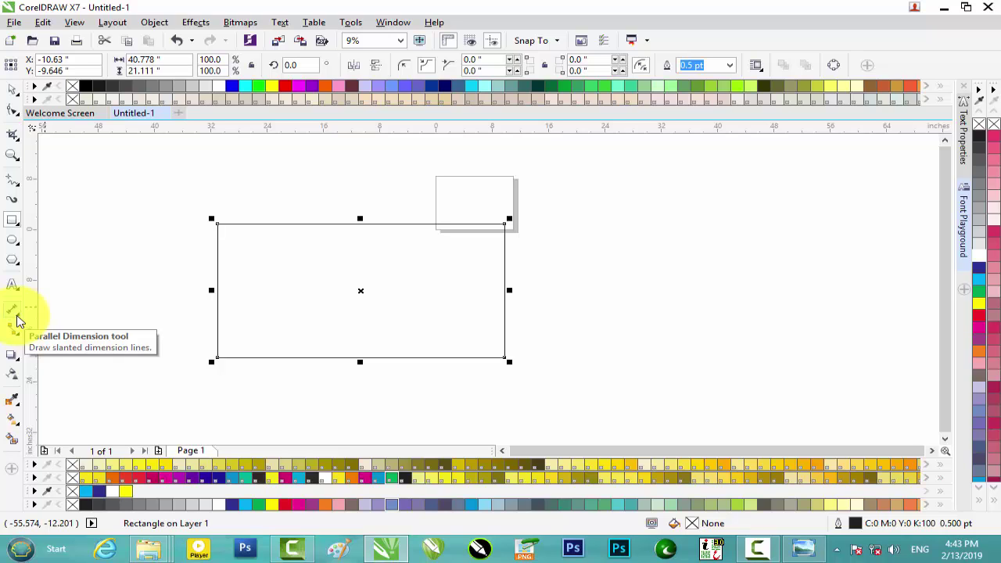
{"action": "left_click", "coordinate": [17, 317]}
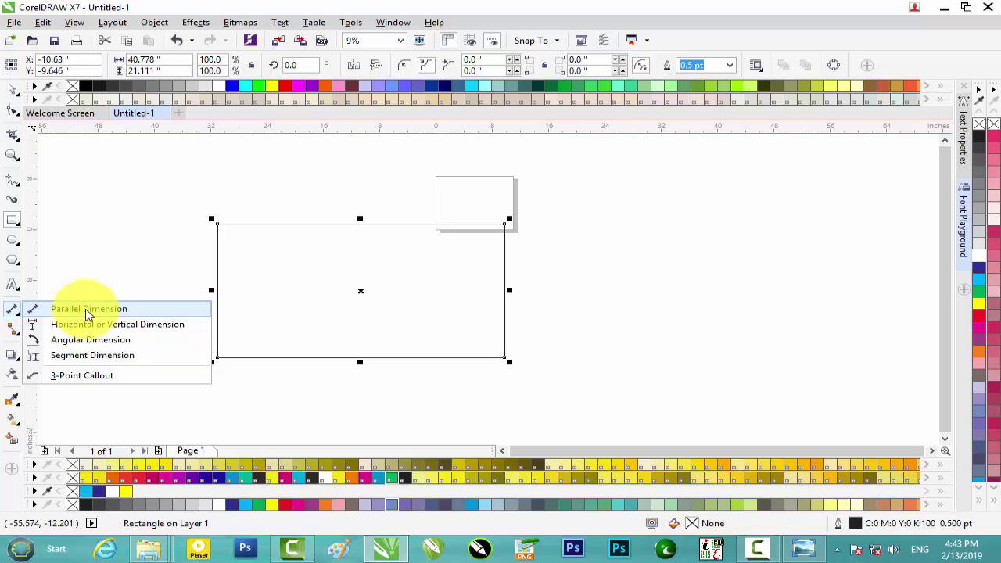
Step: Add a parallel dimension along the rectangle's top edge, with its line above the rectangle
{"action": "left_click", "coordinate": [88, 310]}
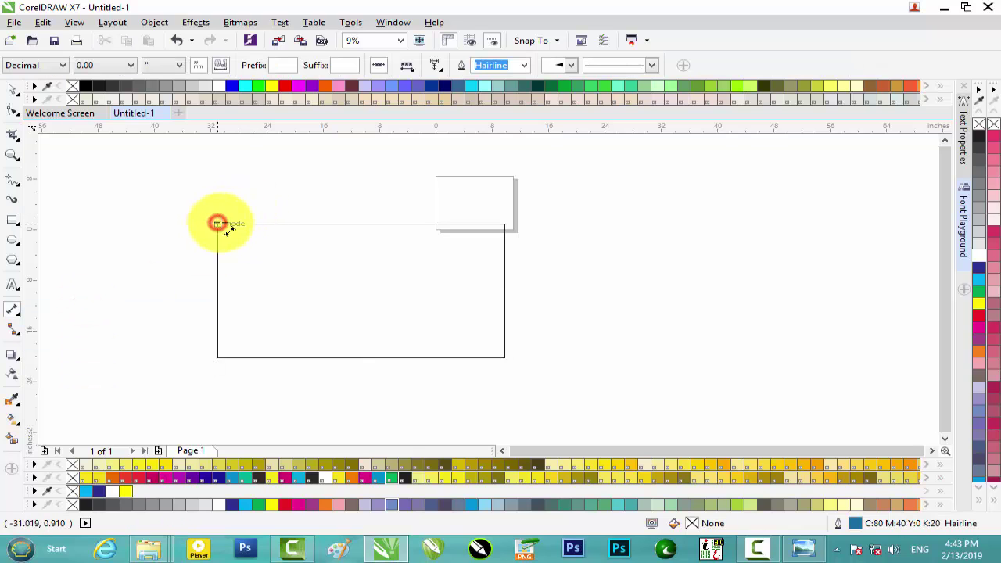
{"action": "left_click_drag", "start_coordinate": [218, 224], "coordinate": [505, 225]}
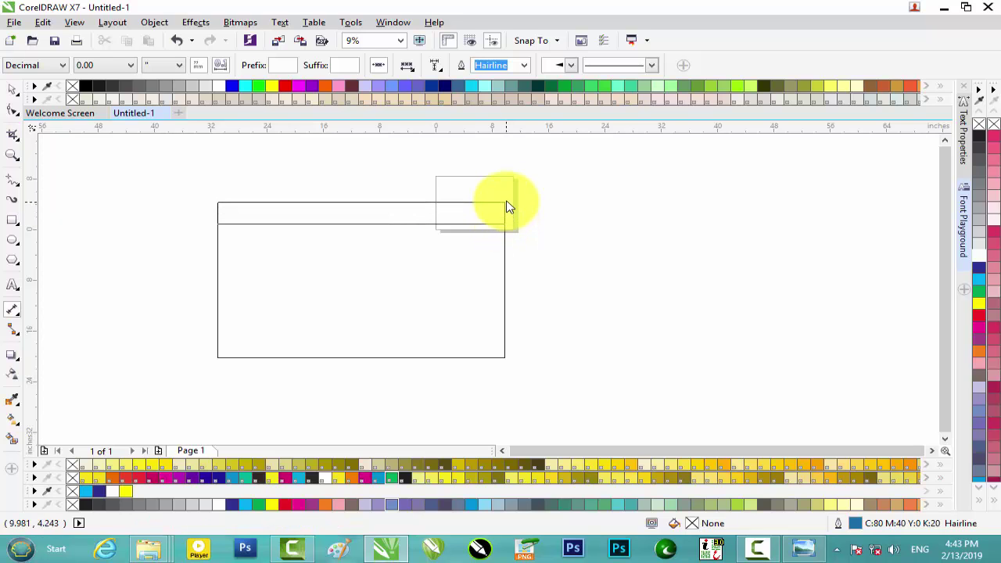
{"action": "left_click", "coordinate": [509, 172]}
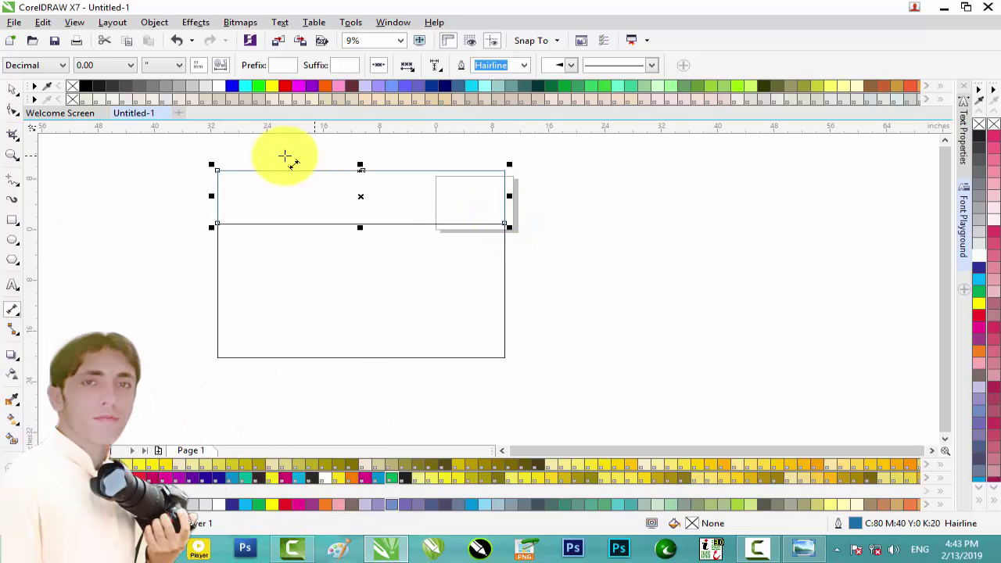
Step: Try the unit styles and set the dimension to U.S. Engineering (0'-0.00")
{"action": "left_click", "coordinate": [65, 66]}
{"action": "left_click", "coordinate": [31, 90]}
{"action": "left_click", "coordinate": [64, 66]}
{"action": "left_click", "coordinate": [49, 98]}
{"action": "left_click", "coordinate": [64, 66]}
{"action": "left_click", "coordinate": [50, 107]}
{"action": "left_click", "coordinate": [63, 66]}
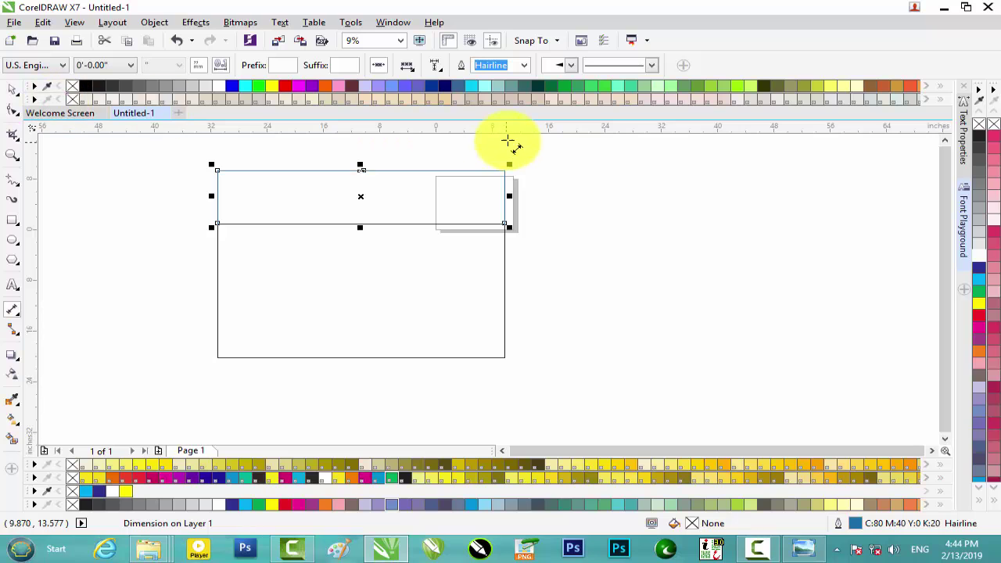
{"action": "left_click", "coordinate": [415, 67]}
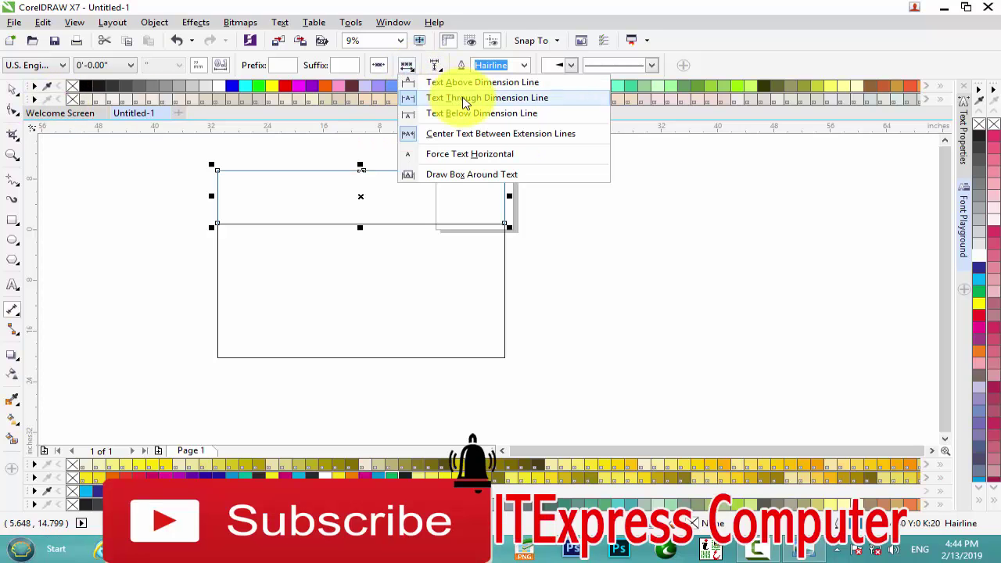
Step: Change the dimension's text position so the measurement sits through the dimension line
{"action": "left_click", "coordinate": [466, 86]}
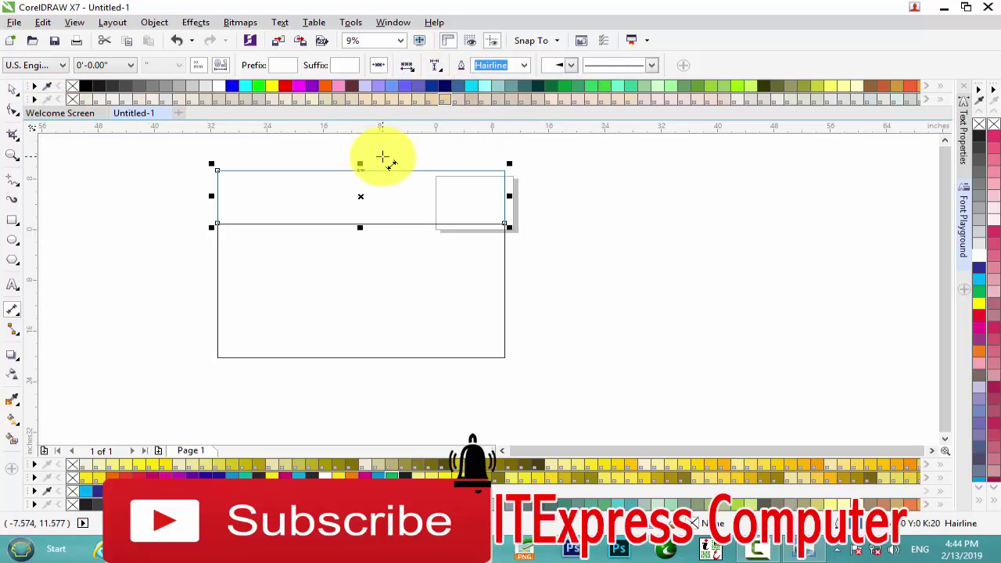
{"action": "scroll", "coordinate": [368, 172], "scroll_direction": "up", "scroll_amount": 2}
{"action": "scroll", "coordinate": [301, 212], "scroll_direction": "up", "scroll_amount": 1}
{"action": "scroll", "coordinate": [301, 211], "scroll_direction": "up", "scroll_amount": 1}
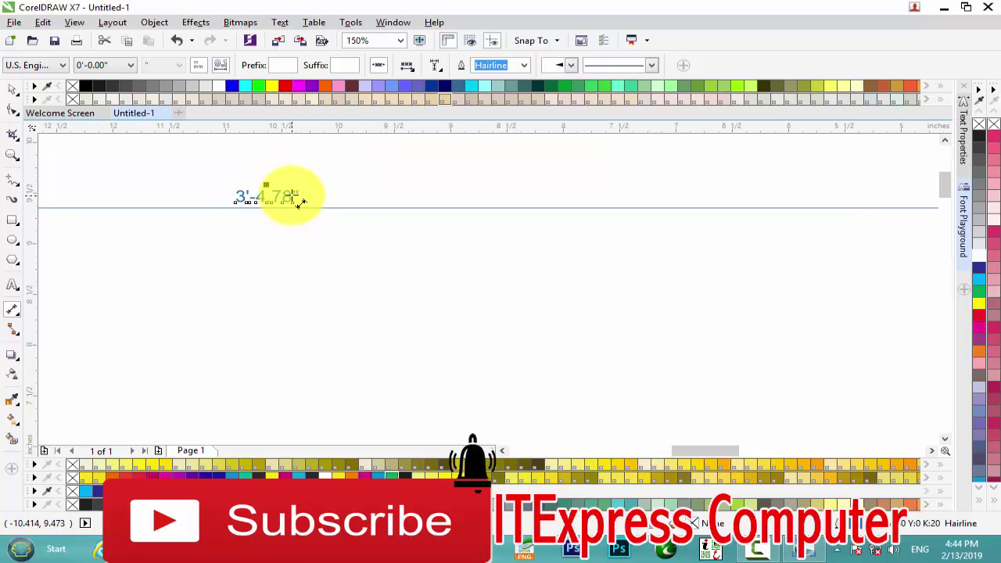
{"action": "scroll", "coordinate": [250, 202], "scroll_direction": "down", "scroll_amount": 1}
{"action": "scroll", "coordinate": [257, 205], "scroll_direction": "down", "scroll_amount": 1}
{"action": "scroll", "coordinate": [257, 204], "scroll_direction": "up", "scroll_amount": 1}
{"action": "scroll", "coordinate": [258, 202], "scroll_direction": "down", "scroll_amount": 1}
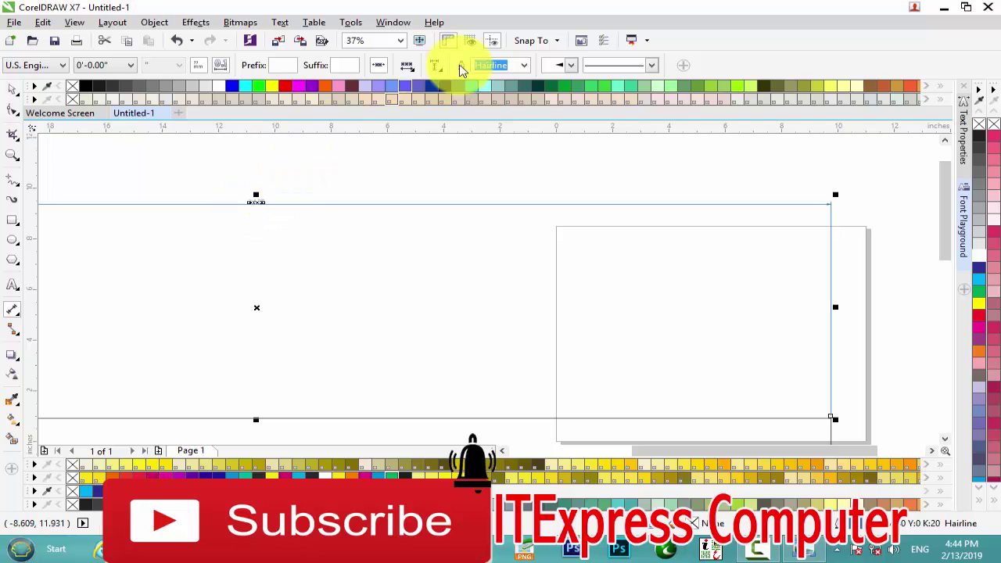
{"action": "left_click", "coordinate": [412, 69]}
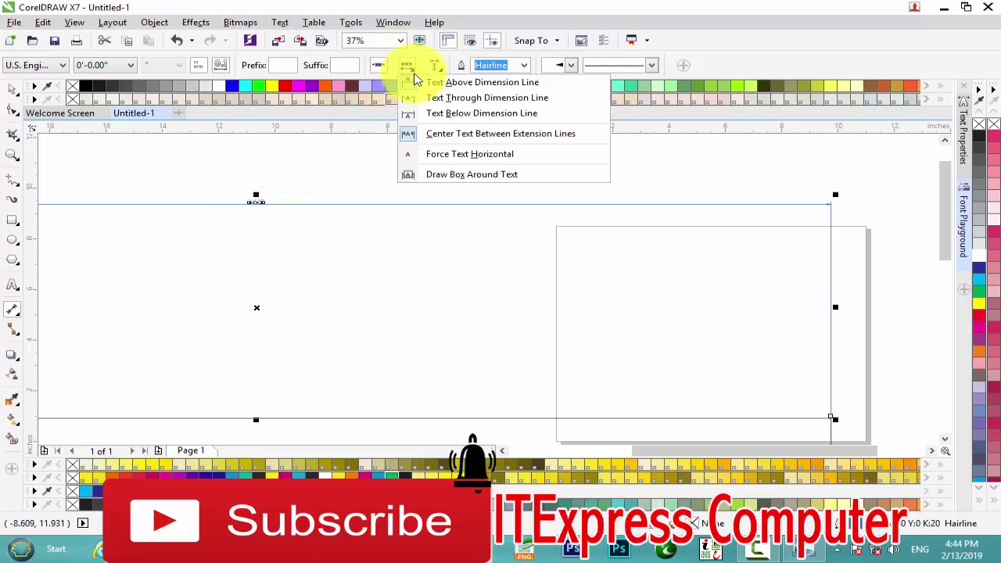
{"action": "left_click", "coordinate": [438, 89]}
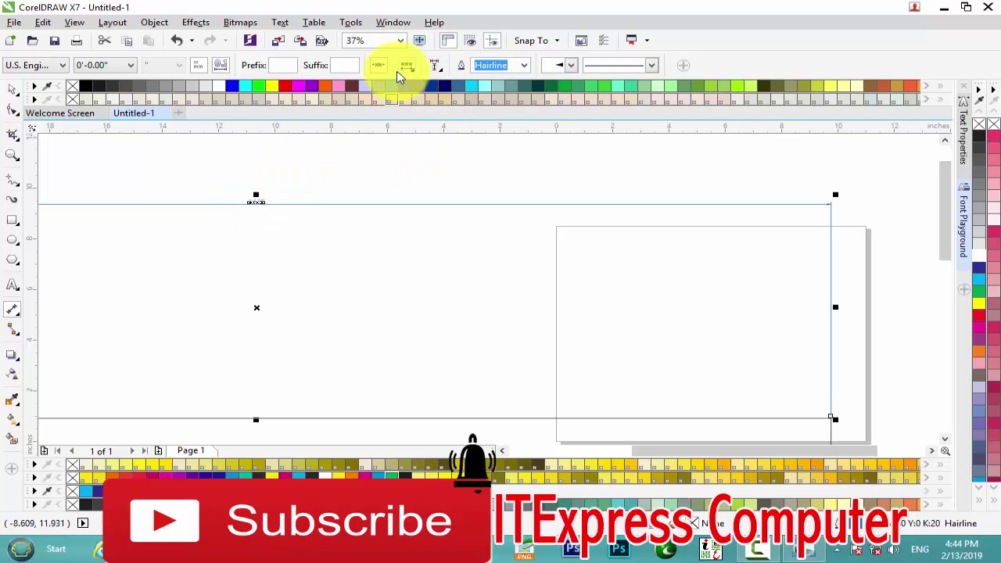
Step: Review the Customize Extension Lines options and toggle Dynamic Dimensioning
{"action": "left_click", "coordinate": [438, 67]}
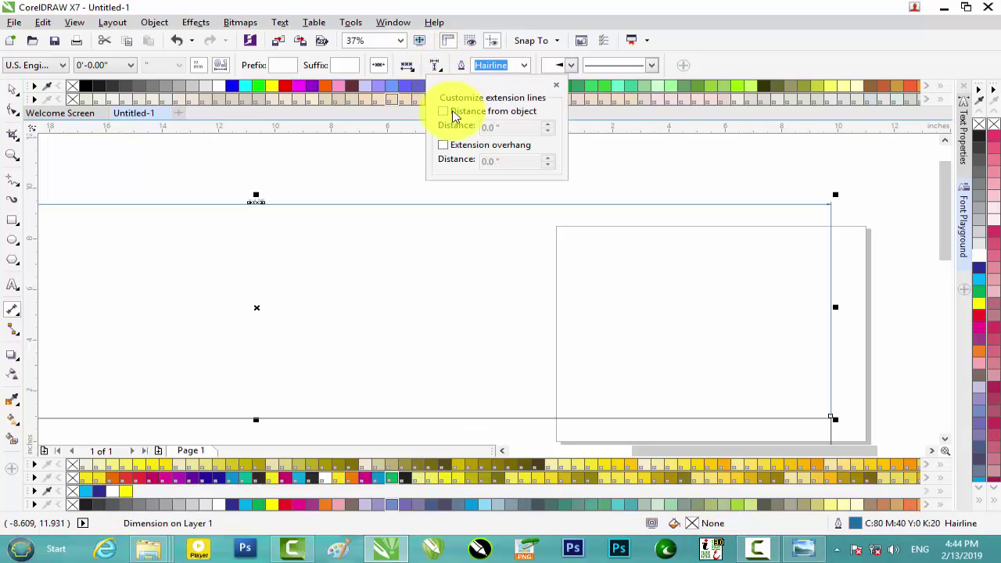
{"action": "left_click", "coordinate": [412, 74]}
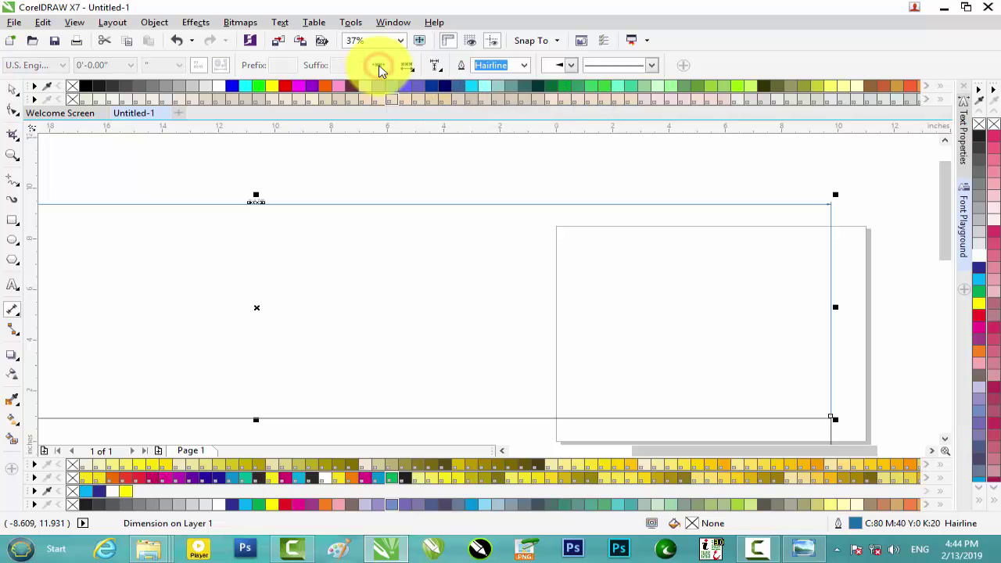
{"action": "left_click", "coordinate": [380, 67]}
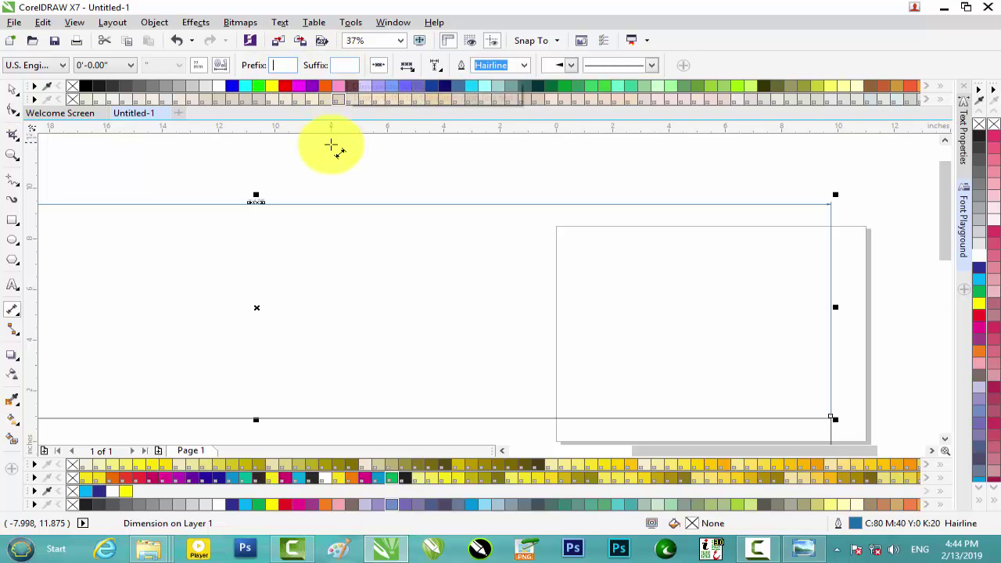
{"action": "scroll", "coordinate": [312, 164], "scroll_direction": "down", "scroll_amount": 3}
{"action": "scroll", "coordinate": [303, 165], "scroll_direction": "up", "scroll_amount": 2}
{"action": "scroll", "coordinate": [303, 165], "scroll_direction": "up", "scroll_amount": 1}
{"action": "scroll", "coordinate": [311, 163], "scroll_direction": "up", "scroll_amount": 1}
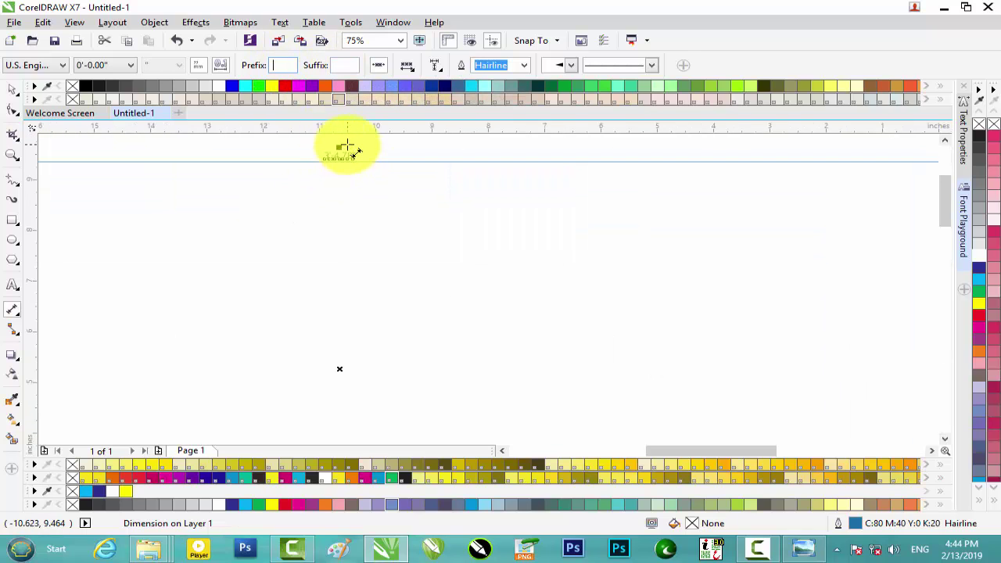
{"action": "scroll", "coordinate": [347, 149], "scroll_direction": "up", "scroll_amount": 2}
{"action": "scroll", "coordinate": [347, 149], "scroll_direction": "down", "scroll_amount": 1}
{"action": "scroll", "coordinate": [336, 161], "scroll_direction": "down", "scroll_amount": 2}
{"action": "scroll", "coordinate": [335, 161], "scroll_direction": "down", "scroll_amount": 1}
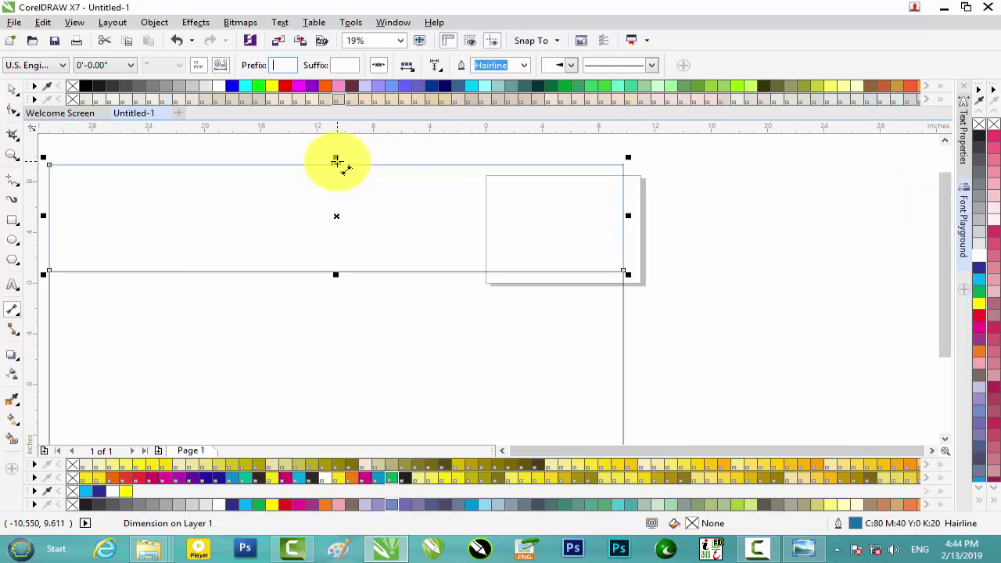
{"action": "scroll", "coordinate": [342, 179], "scroll_direction": "down", "scroll_amount": 1}
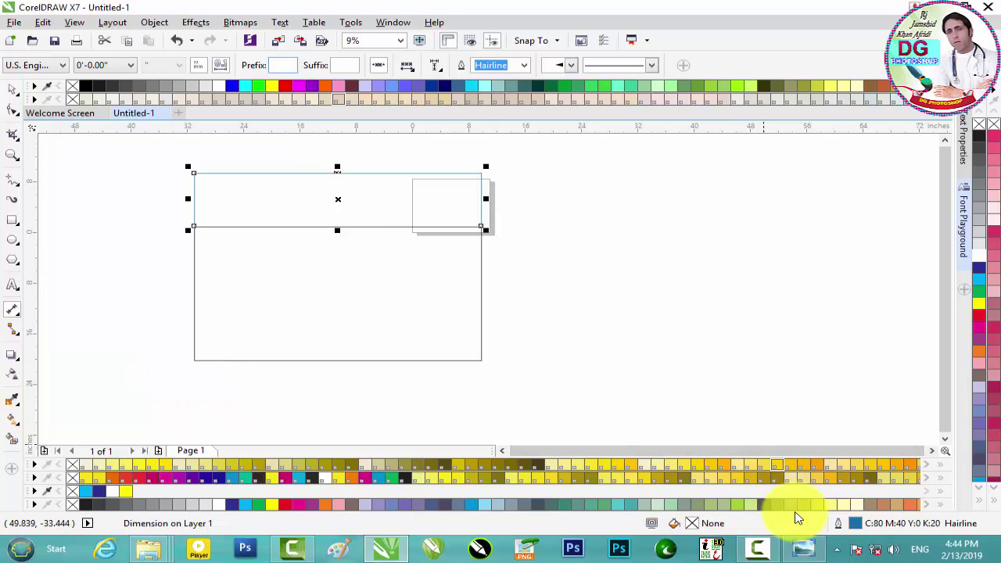
{"action": "left_click", "coordinate": [806, 547]}
{"action": "scroll", "coordinate": [409, 211], "scroll_direction": "up", "scroll_amount": 1}
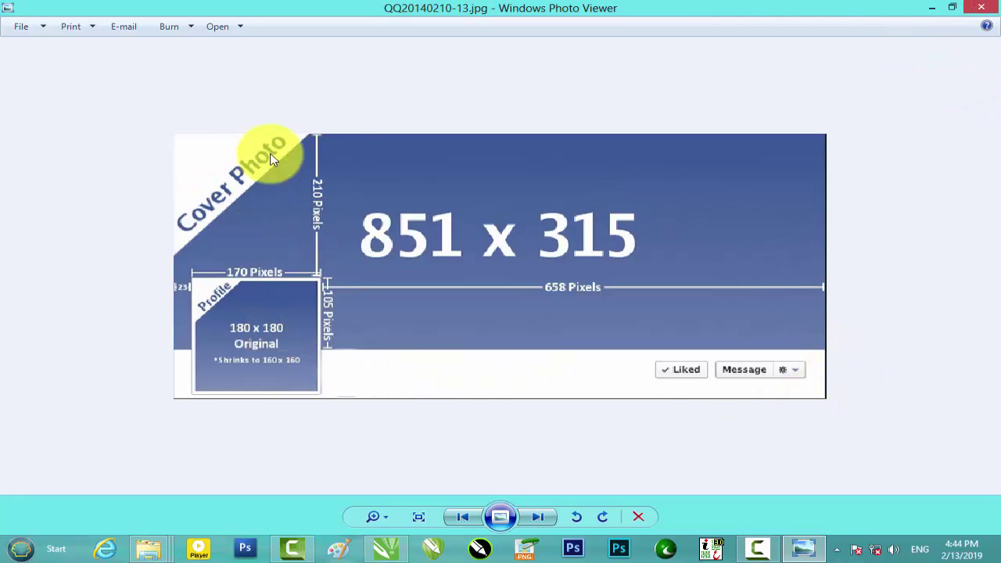
{"action": "scroll", "coordinate": [302, 175], "scroll_direction": "up", "scroll_amount": 2}
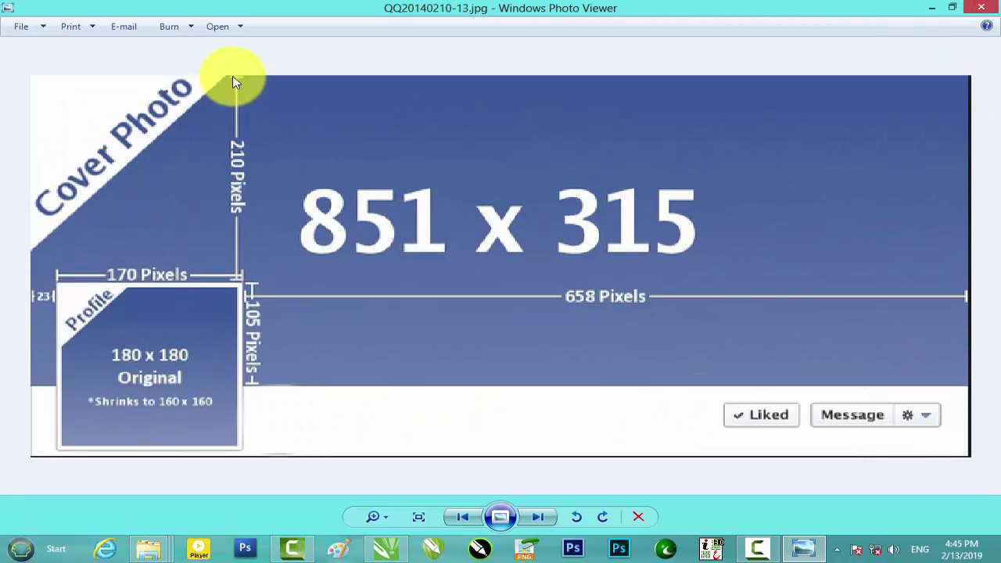
{"action": "scroll", "coordinate": [718, 283], "scroll_direction": "down", "scroll_amount": 1}
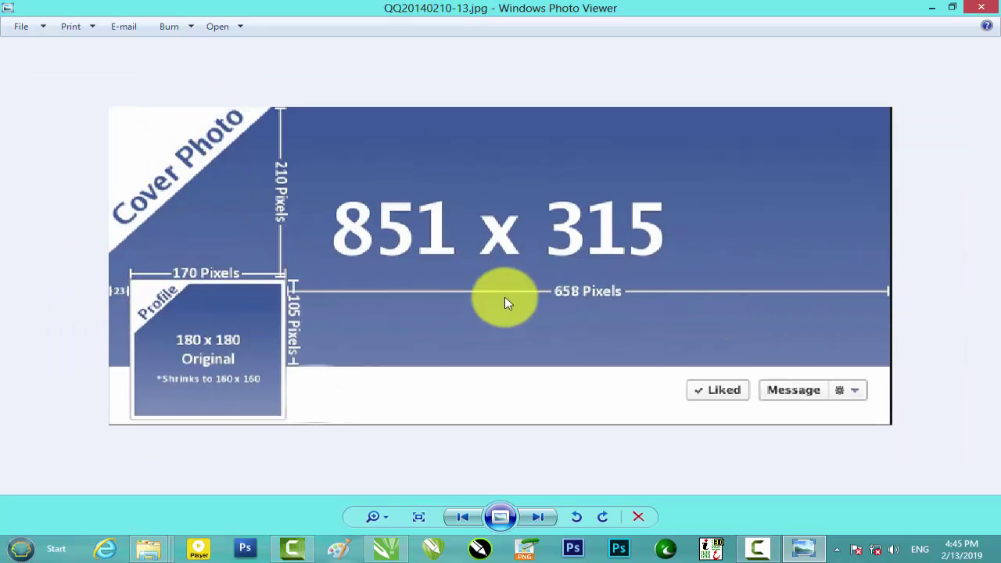
{"action": "scroll", "coordinate": [469, 291], "scroll_direction": "down", "scroll_amount": 1}
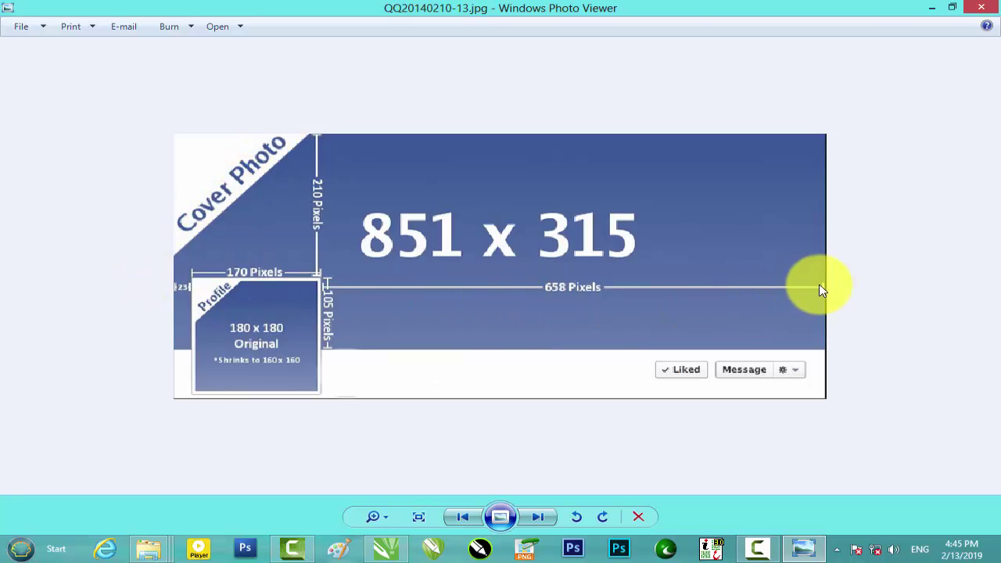
Step: Return to the drawing and give the dimension line a start arrowhead
{"action": "left_click", "coordinate": [981, 7]}
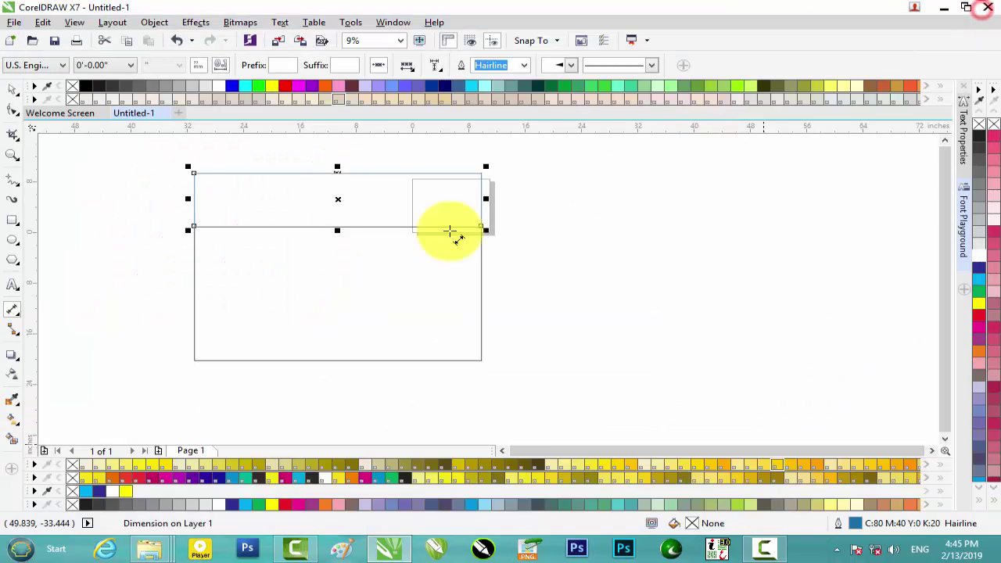
{"action": "scroll", "coordinate": [346, 206], "scroll_direction": "up", "scroll_amount": 2}
{"action": "scroll", "coordinate": [386, 188], "scroll_direction": "down", "scroll_amount": 3}
{"action": "scroll", "coordinate": [384, 190], "scroll_direction": "up", "scroll_amount": 1}
{"action": "scroll", "coordinate": [384, 190], "scroll_direction": "up", "scroll_amount": 1}
{"action": "scroll", "coordinate": [383, 190], "scroll_direction": "down", "scroll_amount": 1}
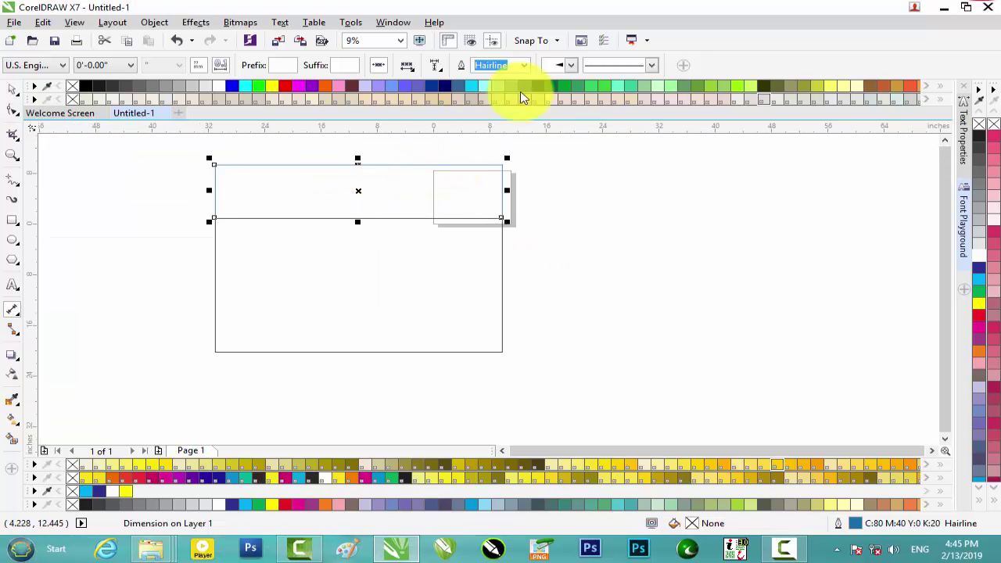
{"action": "left_click", "coordinate": [577, 65]}
{"action": "left_click", "coordinate": [606, 125]}
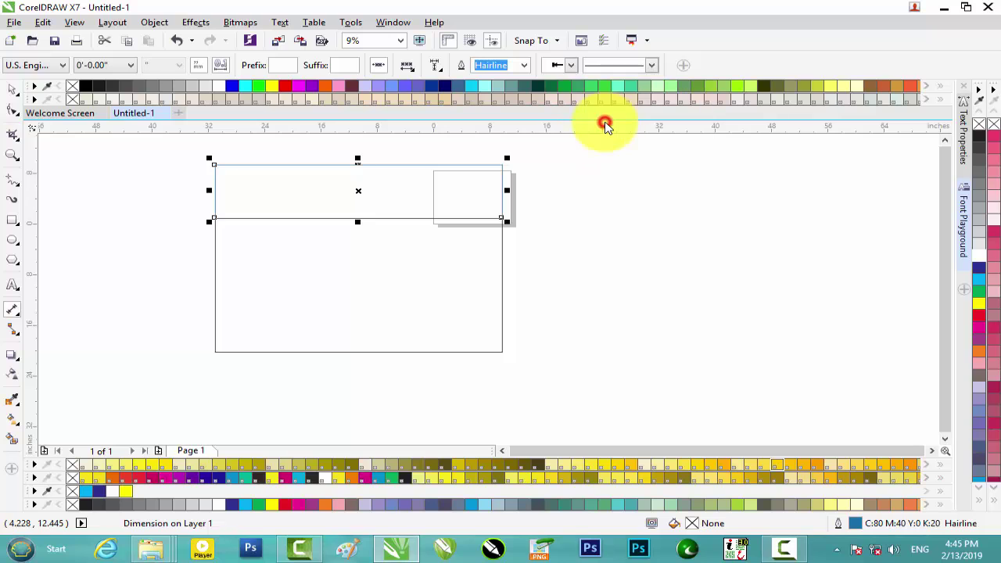
Step: Drag the dimension down into the rectangle's upper part and clear the selection
{"action": "left_click", "coordinate": [13, 89]}
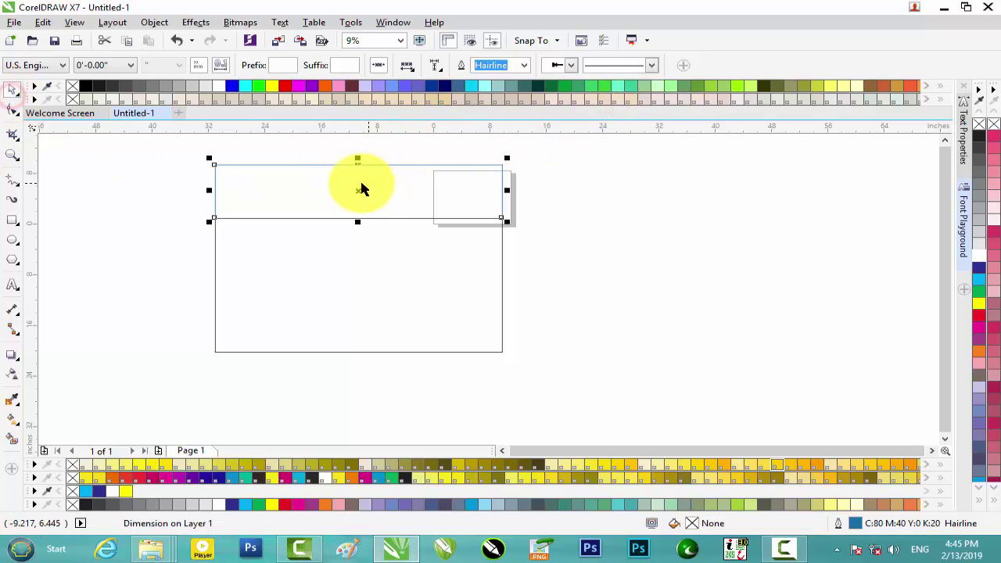
{"action": "left_click_drag", "start_coordinate": [359, 187], "coordinate": [360, 268]}
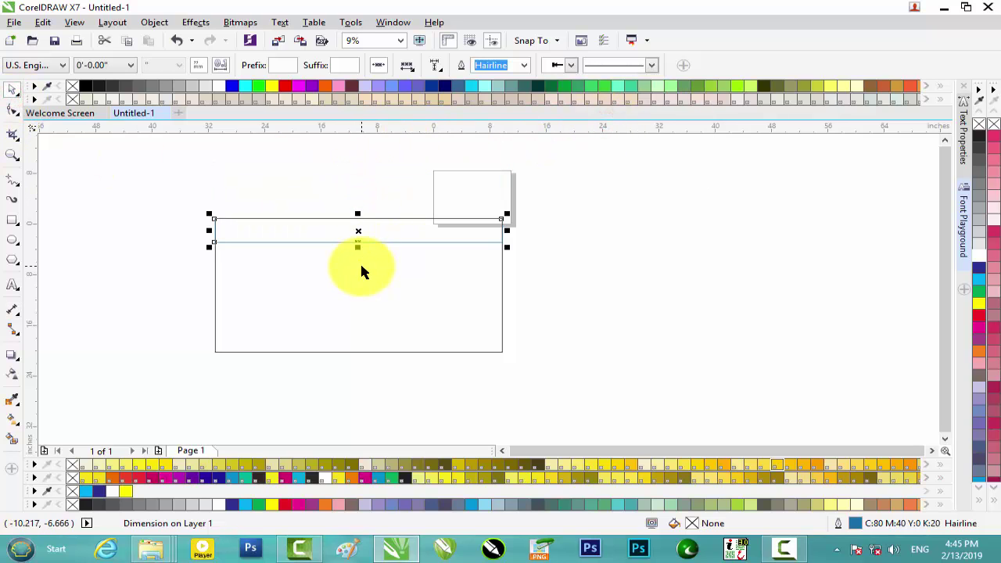
{"action": "key", "text": "Delete"}
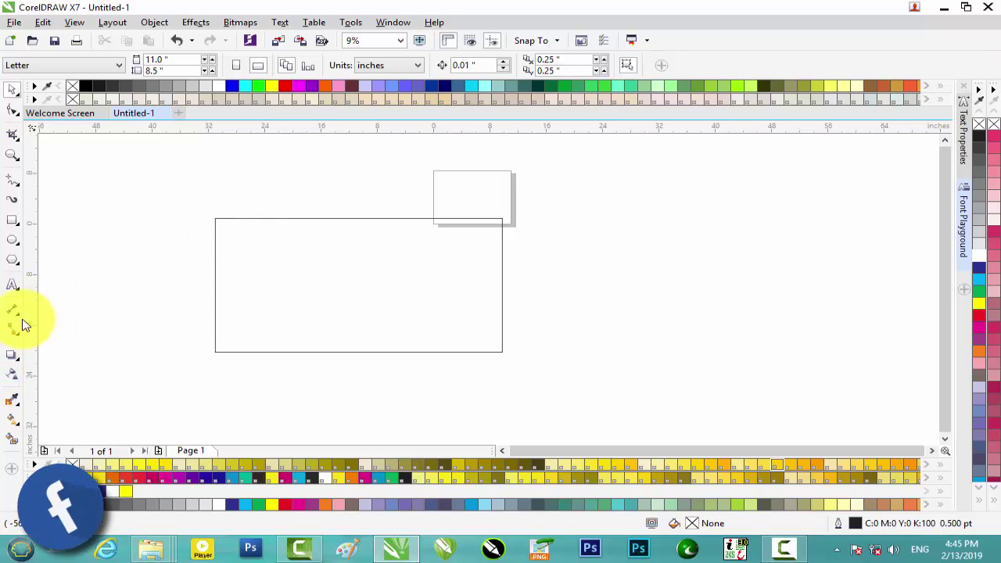
Step: Add a 21.11" vertical dimension along the rectangle's left side, placed to its left
{"action": "left_click", "coordinate": [19, 315]}
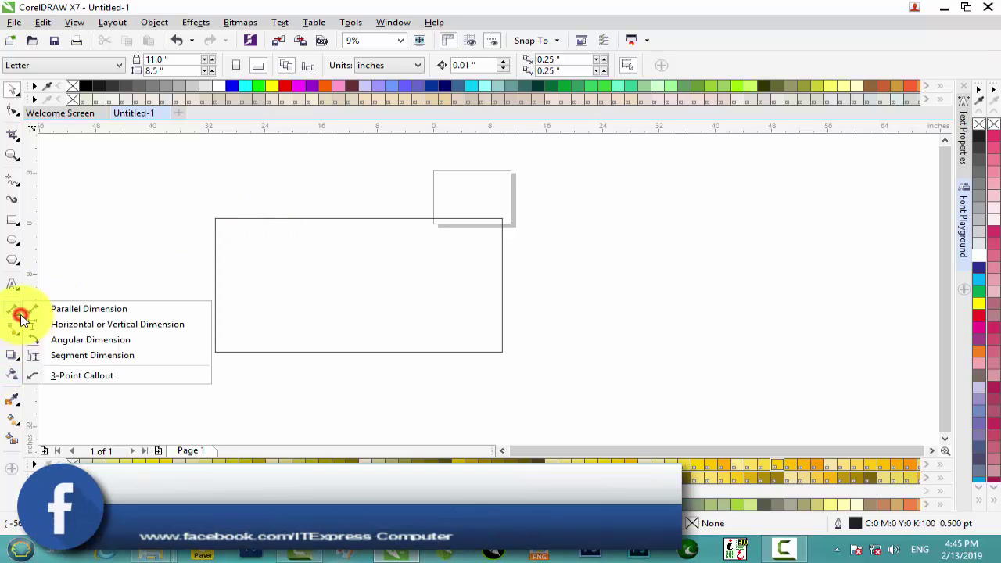
{"action": "left_click", "coordinate": [117, 329]}
{"action": "left_click", "coordinate": [216, 219]}
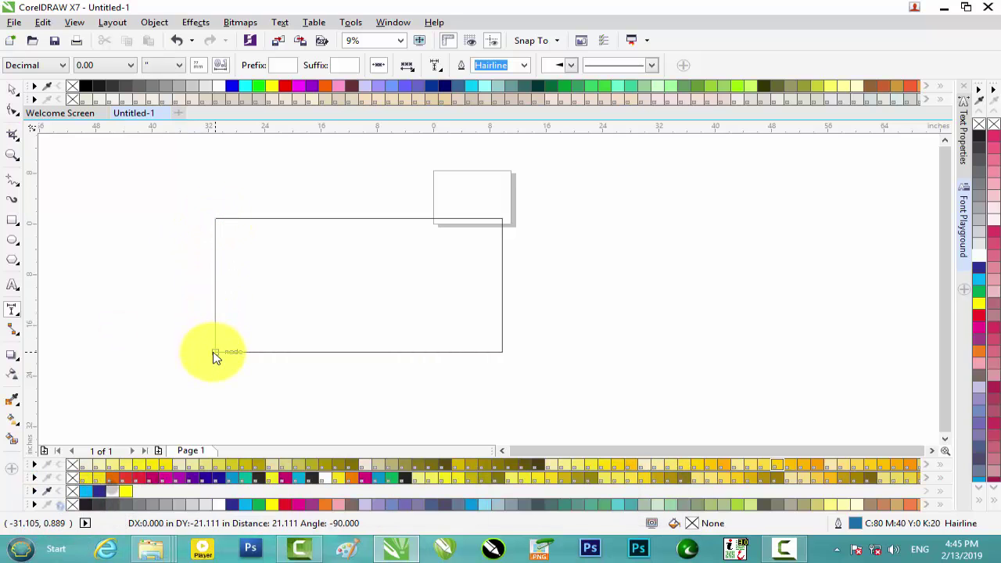
{"action": "left_click", "coordinate": [215, 352]}
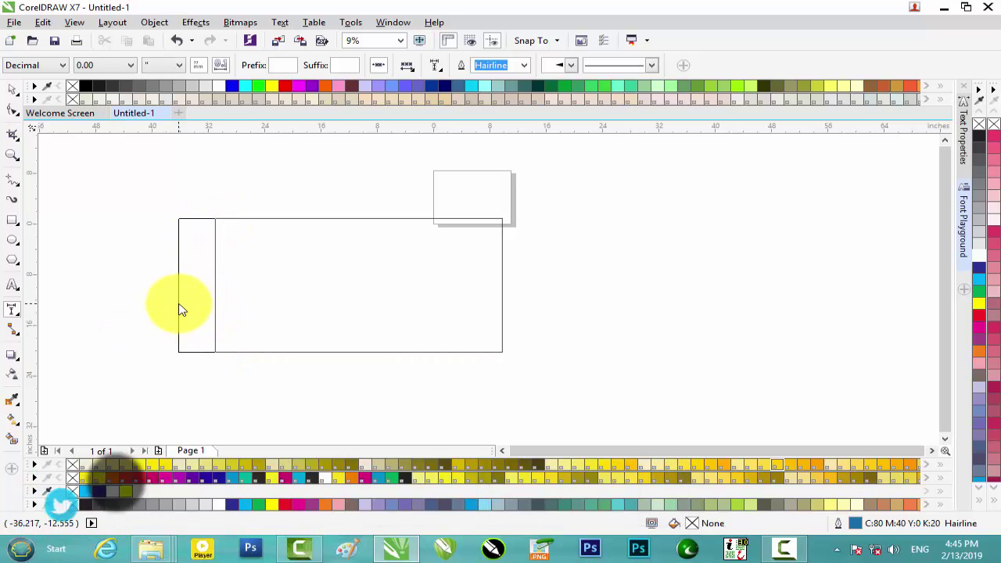
{"action": "left_click", "coordinate": [179, 303]}
{"action": "scroll", "coordinate": [172, 297], "scroll_direction": "up", "scroll_amount": 2}
{"action": "scroll", "coordinate": [431, 224], "scroll_direction": "up", "scroll_amount": 2}
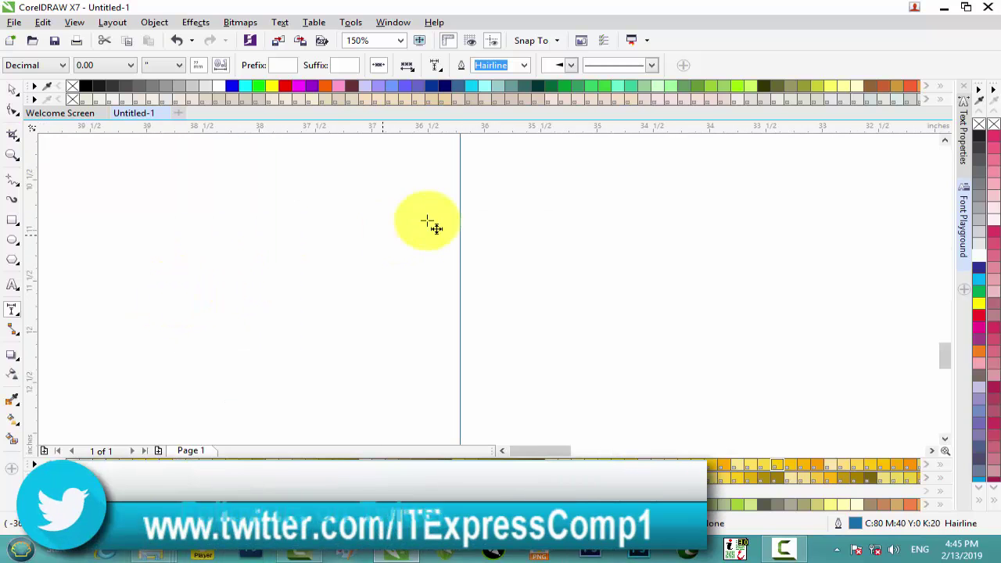
{"action": "scroll", "coordinate": [472, 195], "scroll_direction": "down", "scroll_amount": 1}
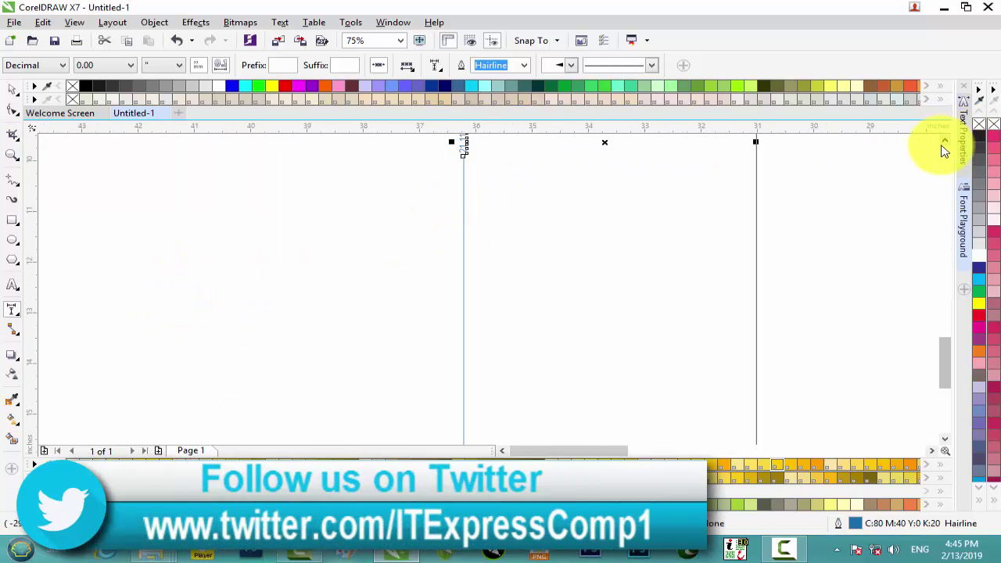
{"action": "scroll", "coordinate": [474, 255], "scroll_direction": "up", "scroll_amount": 2}
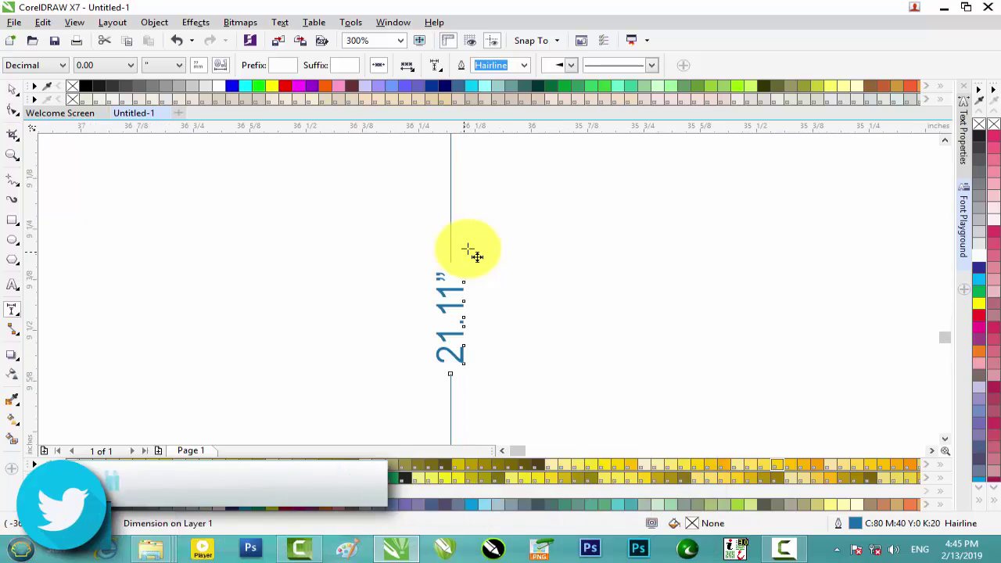
{"action": "scroll", "coordinate": [469, 251], "scroll_direction": "up", "scroll_amount": 1}
{"action": "scroll", "coordinate": [398, 342], "scroll_direction": "down", "scroll_amount": 2}
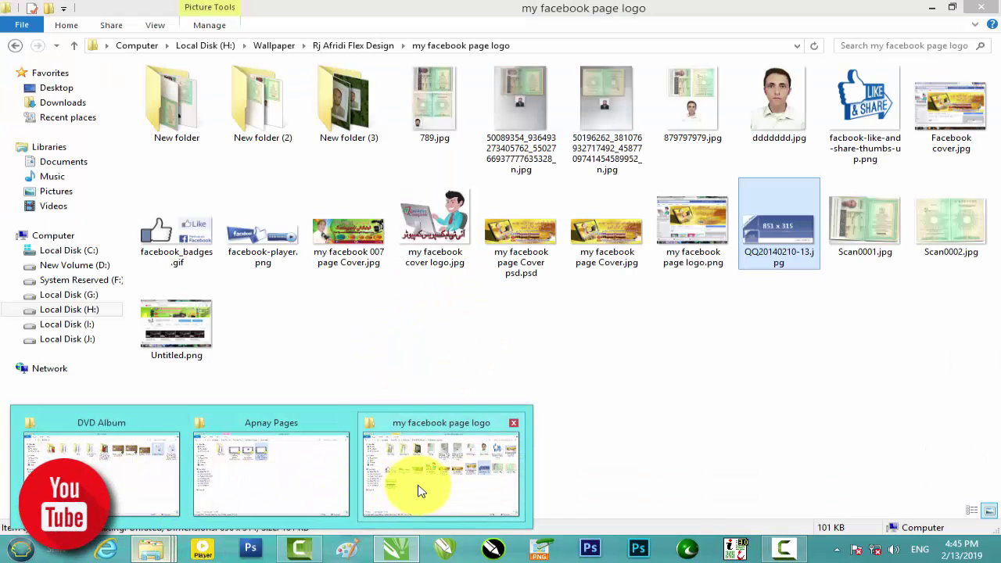
{"action": "left_click", "coordinate": [420, 485]}
{"action": "double_click", "coordinate": [747, 219]}
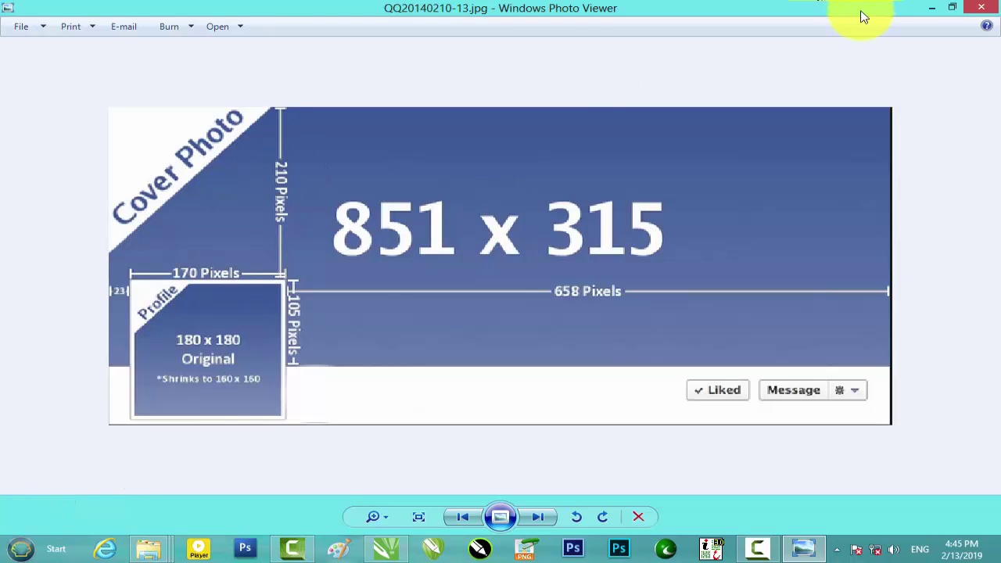
{"action": "left_click", "coordinate": [980, 7]}
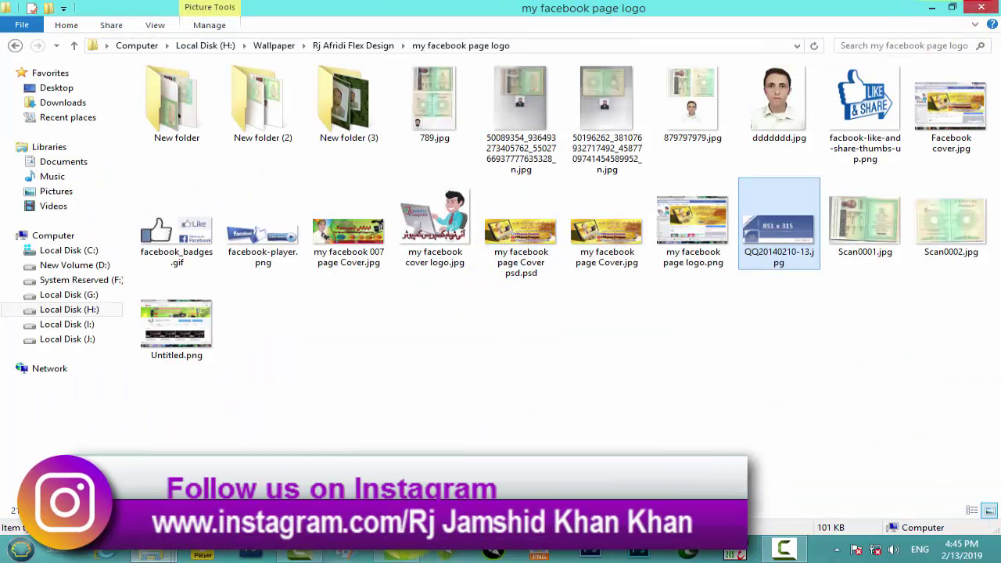
{"action": "left_click", "coordinate": [396, 552]}
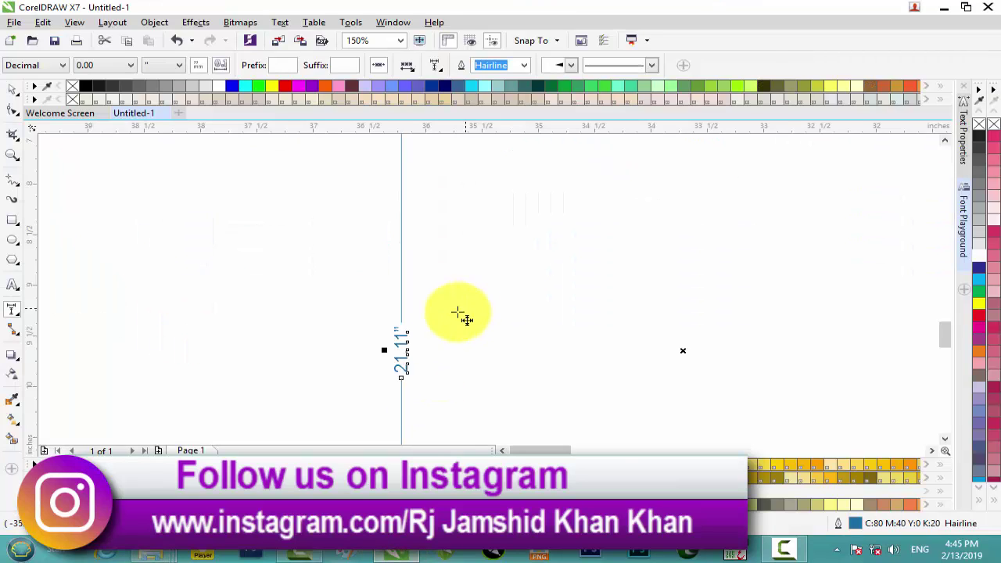
Step: Marquee-select the rectangle and its vertical dimension and delete them
{"action": "scroll", "coordinate": [424, 331], "scroll_direction": "down", "scroll_amount": 2}
{"action": "scroll", "coordinate": [422, 328], "scroll_direction": "down", "scroll_amount": 2}
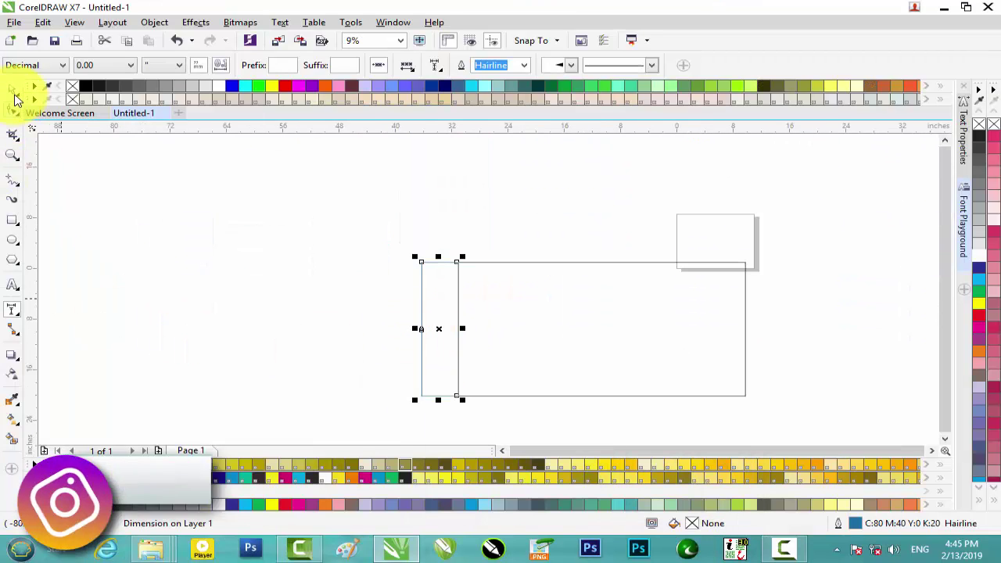
{"action": "left_click", "coordinate": [12, 88]}
{"action": "left_click_drag", "start_coordinate": [355, 213], "coordinate": [795, 417]}
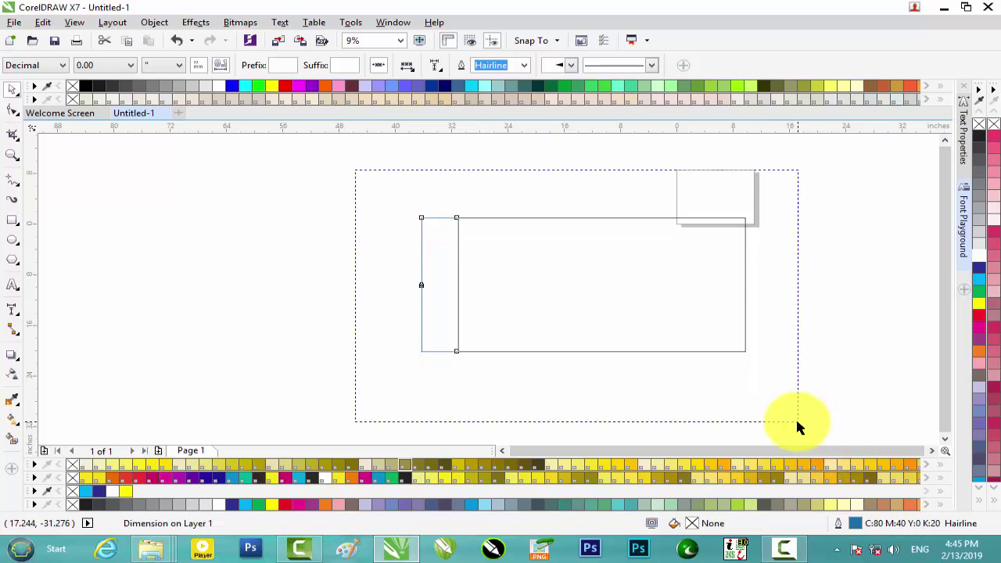
{"action": "key", "text": "Delete"}
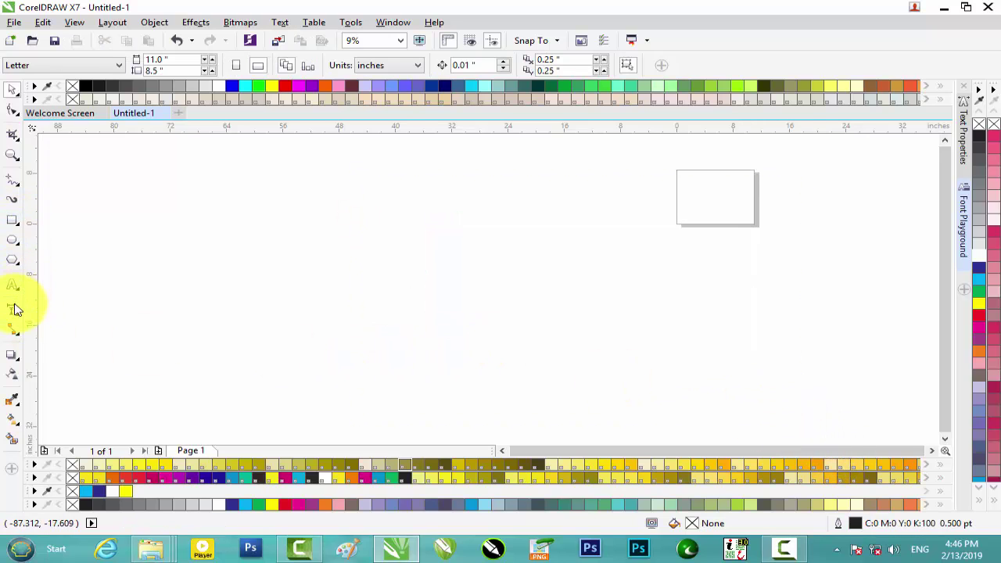
{"action": "left_click", "coordinate": [21, 319]}
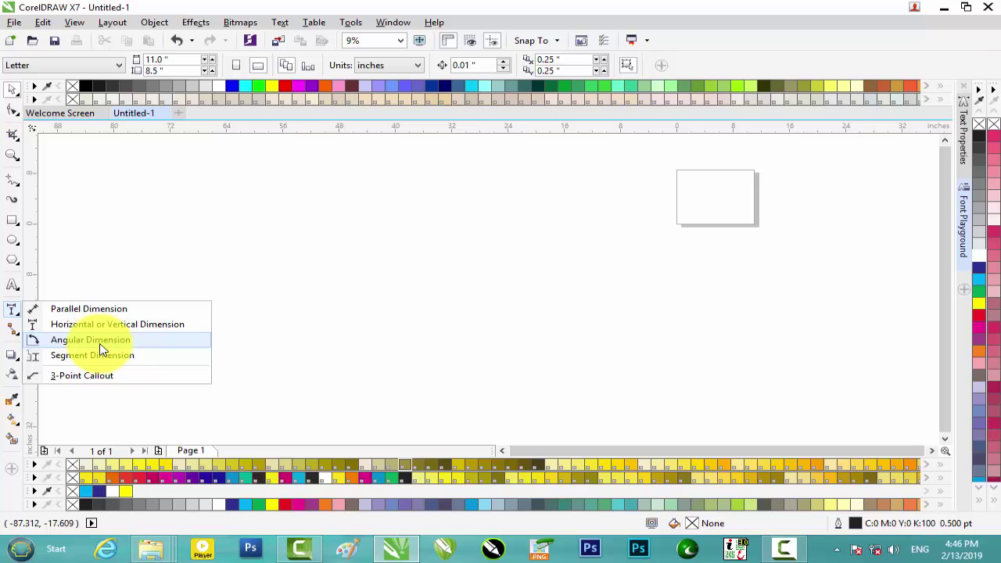
Step: Draw an ellipse and angular-dimension it from top to bottom, second leg to its right
{"action": "left_click", "coordinate": [13, 240]}
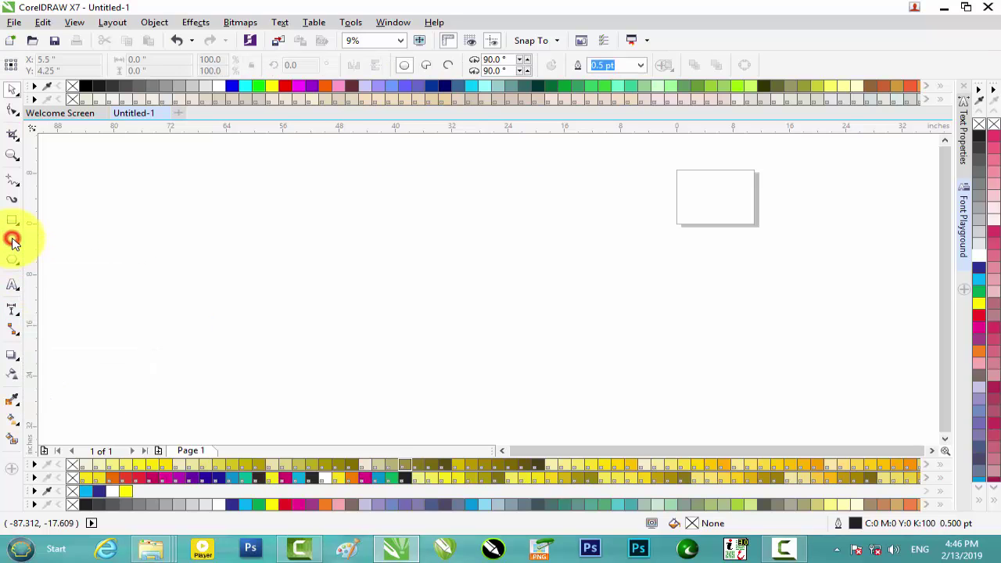
{"action": "left_click_drag", "start_coordinate": [245, 225], "coordinate": [429, 372]}
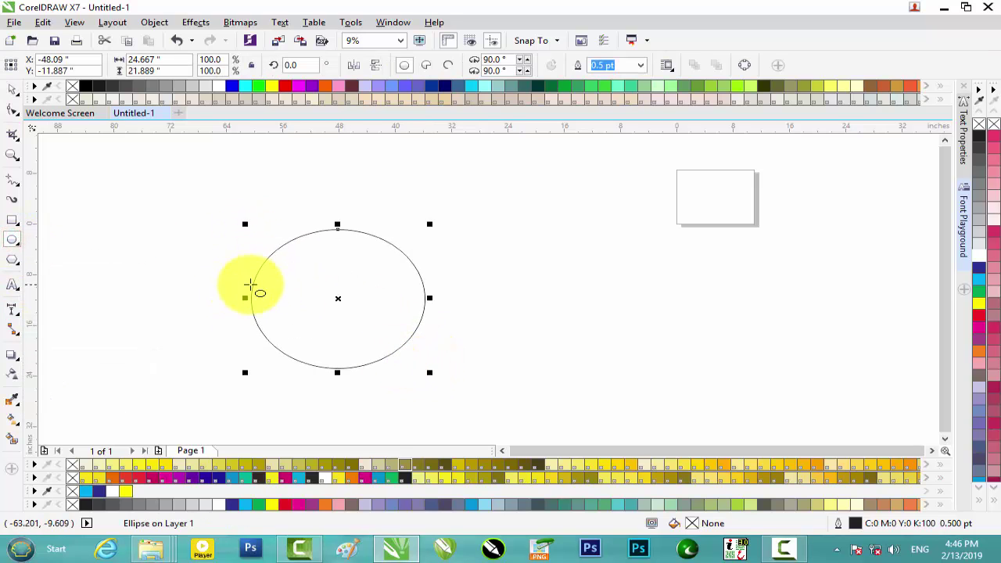
{"action": "left_click", "coordinate": [20, 315]}
{"action": "left_click", "coordinate": [85, 338]}
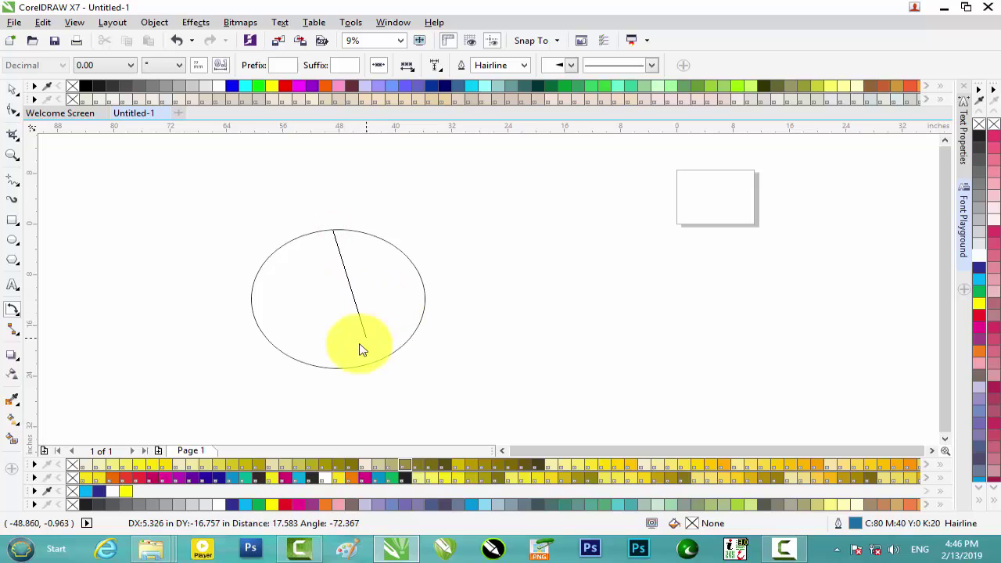
{"action": "left_click_drag", "start_coordinate": [366, 291], "coordinate": [342, 368]}
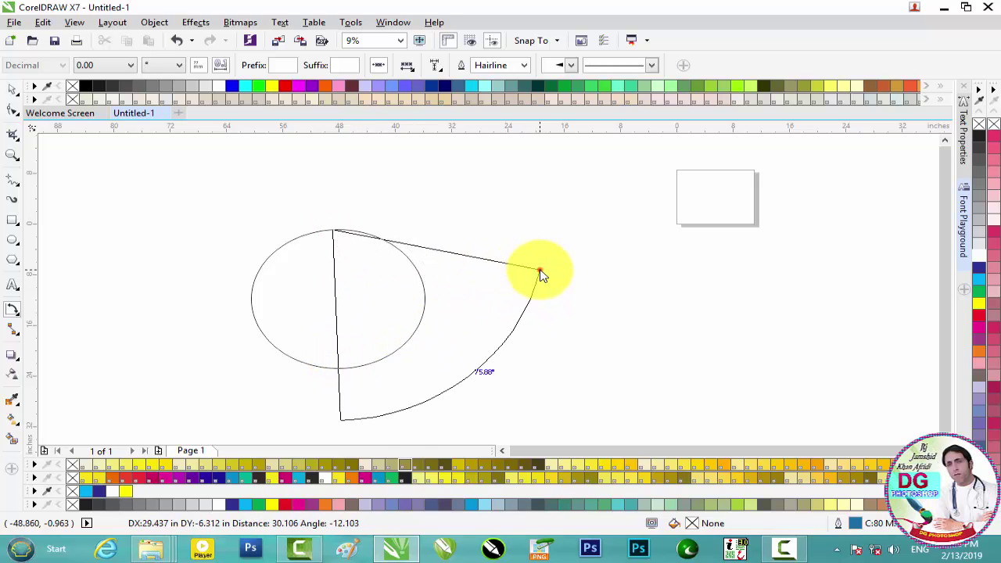
{"action": "left_click", "coordinate": [539, 272]}
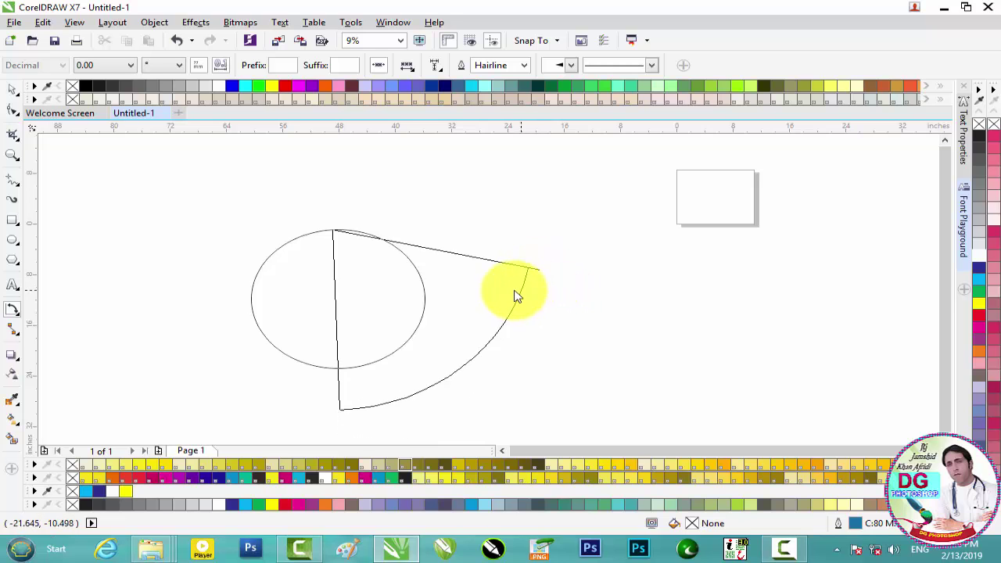
Step: Position the 75.88° angle arc, then begin selecting the ellipse and its dimension
{"action": "scroll", "coordinate": [508, 266], "scroll_direction": "up", "scroll_amount": 2}
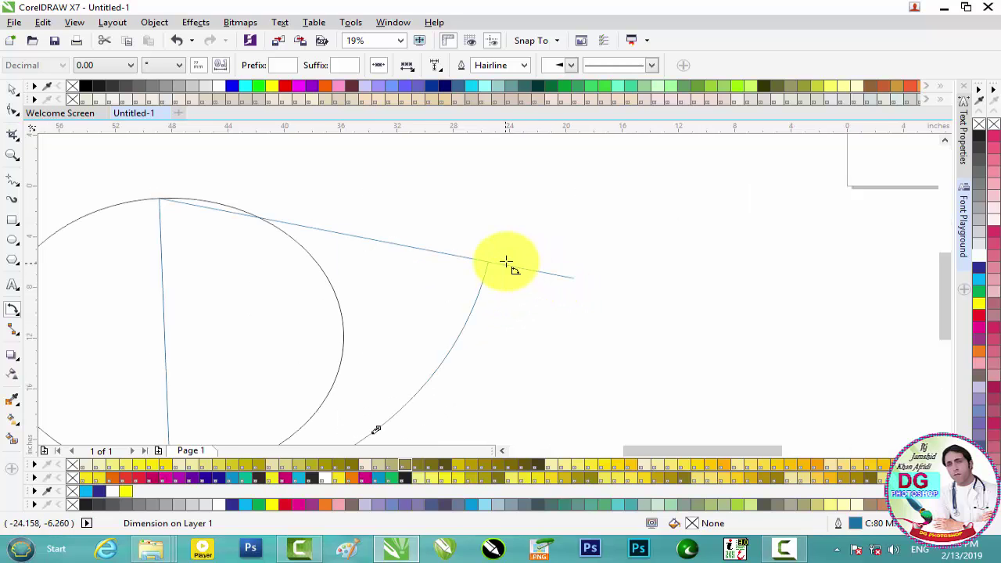
{"action": "scroll", "coordinate": [509, 268], "scroll_direction": "down", "scroll_amount": 2}
{"action": "scroll", "coordinate": [401, 365], "scroll_direction": "up", "scroll_amount": 2}
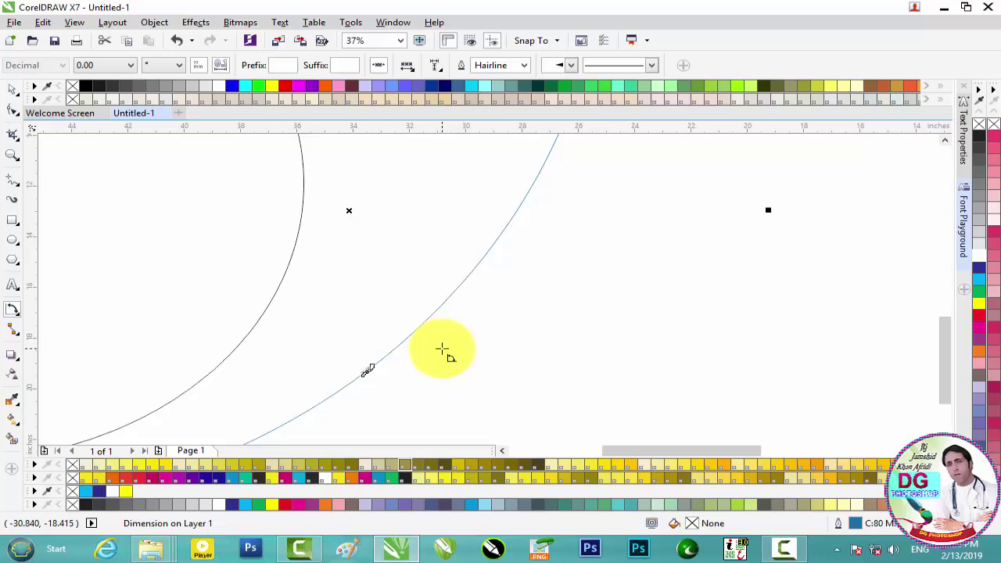
{"action": "scroll", "coordinate": [442, 346], "scroll_direction": "up", "scroll_amount": 1}
{"action": "scroll", "coordinate": [364, 384], "scroll_direction": "up", "scroll_amount": 3}
{"action": "scroll", "coordinate": [316, 253], "scroll_direction": "down", "scroll_amount": 3}
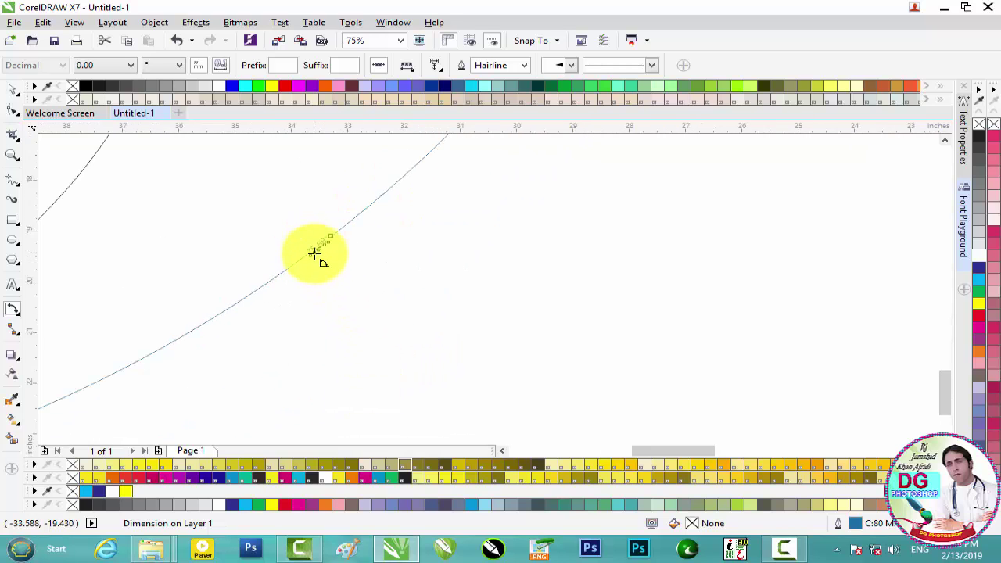
{"action": "scroll", "coordinate": [319, 256], "scroll_direction": "down", "scroll_amount": 3}
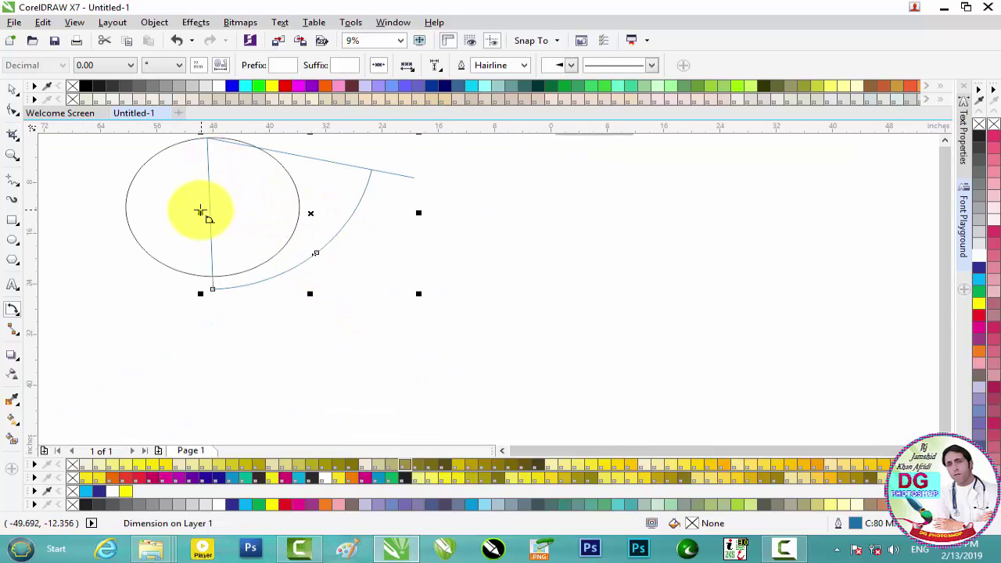
{"action": "left_click_drag", "start_coordinate": [312, 212], "coordinate": [301, 234]}
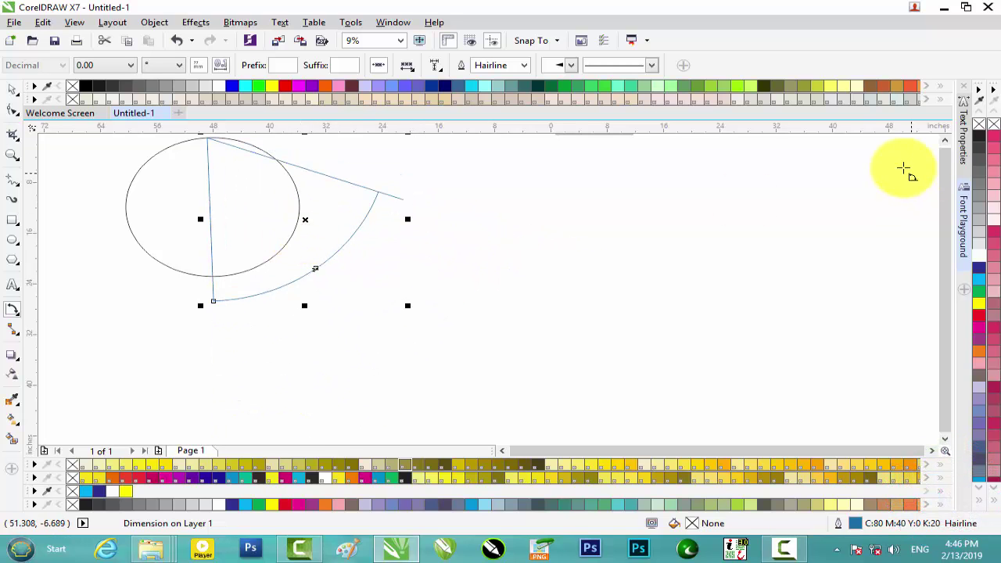
{"action": "left_click", "coordinate": [945, 139]}
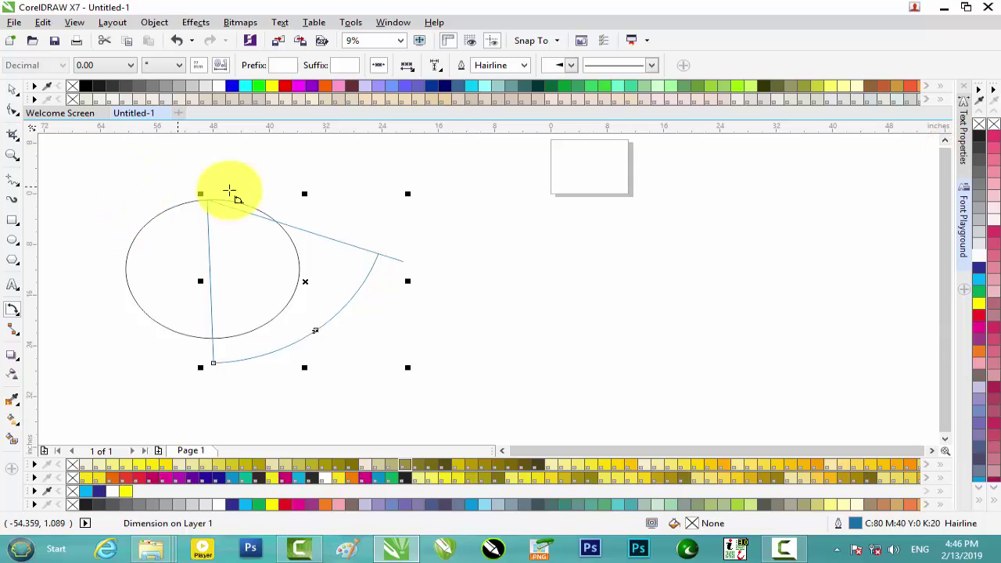
{"action": "left_click", "coordinate": [13, 89]}
{"action": "left_click_drag", "start_coordinate": [45, 153], "coordinate": [451, 344]}
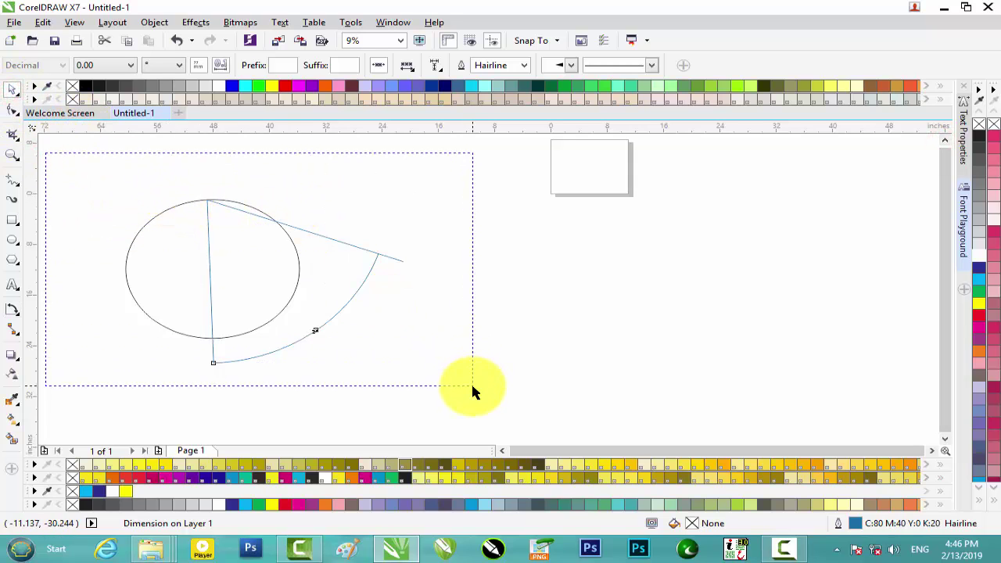
Step: Delete the ellipse and its angular dimension
{"action": "left_click_drag", "start_coordinate": [473, 391], "coordinate": [471, 389]}
{"action": "key", "text": "Delete"}
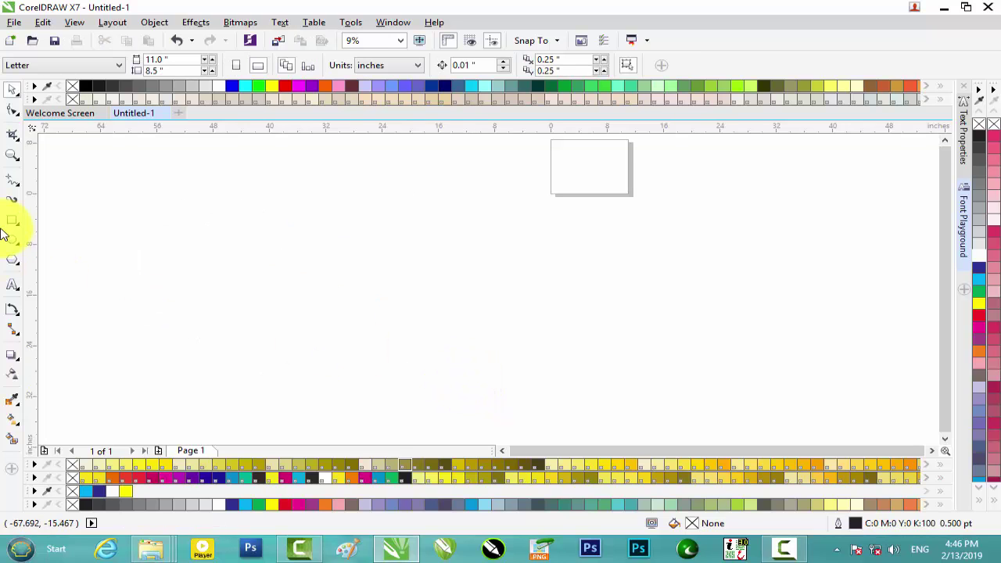
{"action": "left_click", "coordinate": [19, 316]}
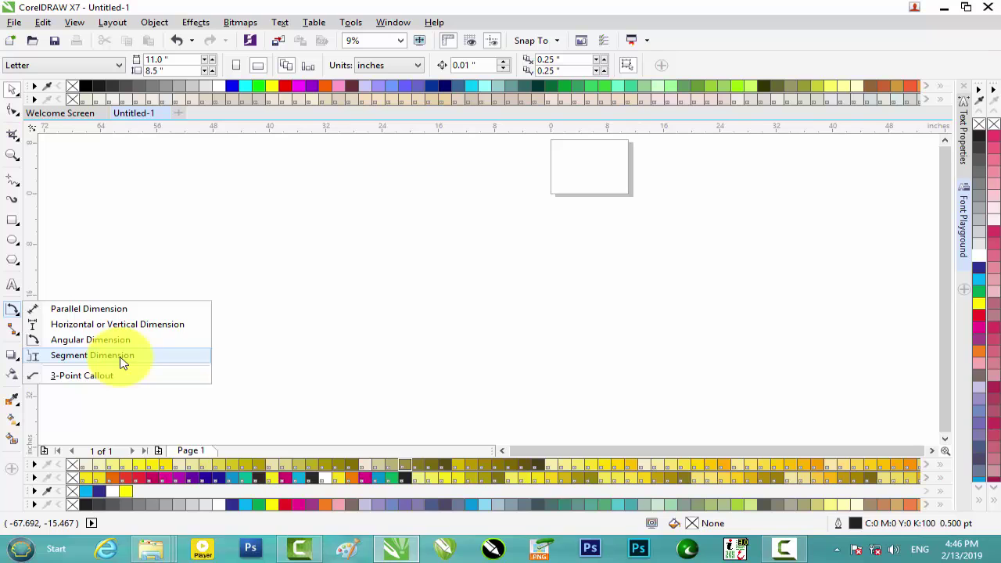
Step: Draw a new rectangle on the left of the page and choose Segment Dimension
{"action": "left_click", "coordinate": [13, 220]}
{"action": "left_click_drag", "start_coordinate": [183, 206], "coordinate": [441, 371]}
{"action": "left_click", "coordinate": [17, 314]}
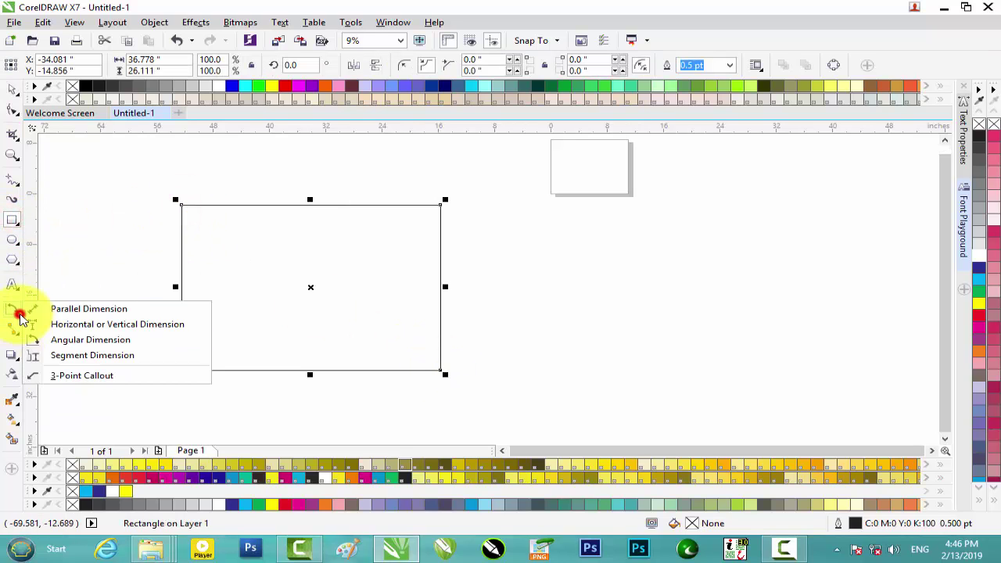
{"action": "left_click", "coordinate": [83, 357]}
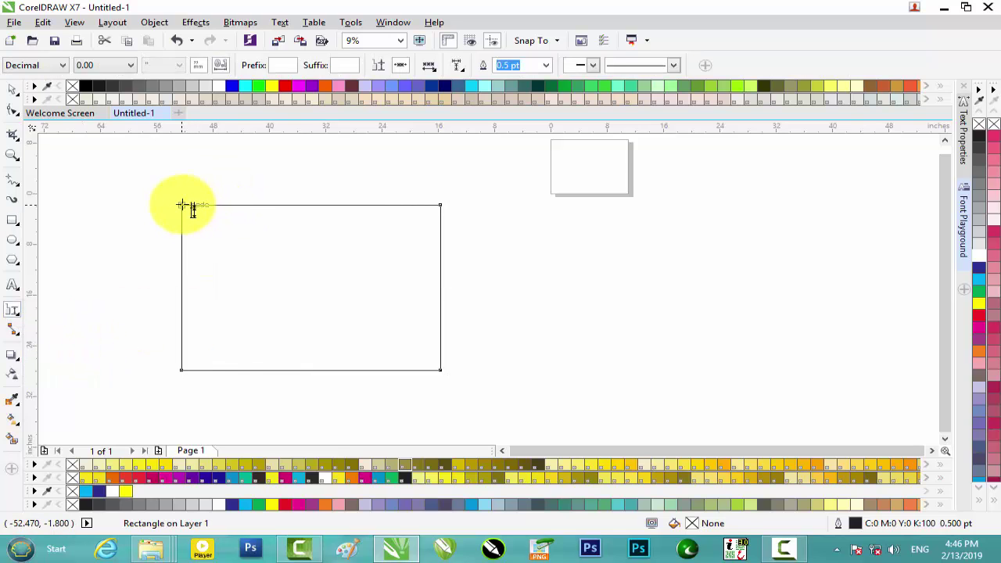
Step: Try segment dimensions at the rectangle's corners, discarding the unfinished ones
{"action": "left_click", "coordinate": [182, 205]}
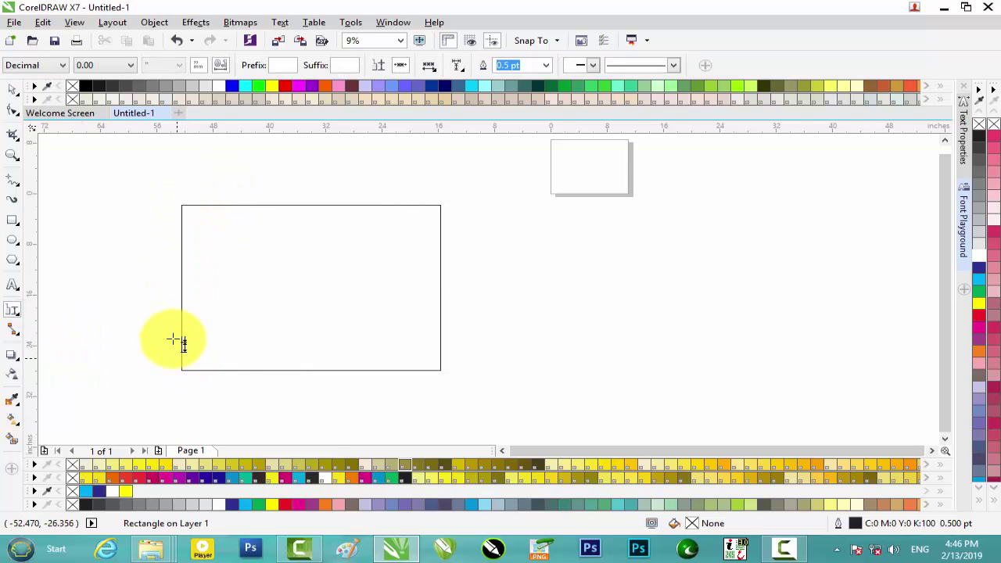
{"action": "scroll", "coordinate": [174, 335], "scroll_direction": "up", "scroll_amount": 3}
{"action": "scroll", "coordinate": [176, 330], "scroll_direction": "up", "scroll_amount": 2}
{"action": "scroll", "coordinate": [176, 330], "scroll_direction": "down", "scroll_amount": 3}
{"action": "left_click", "coordinate": [273, 202]}
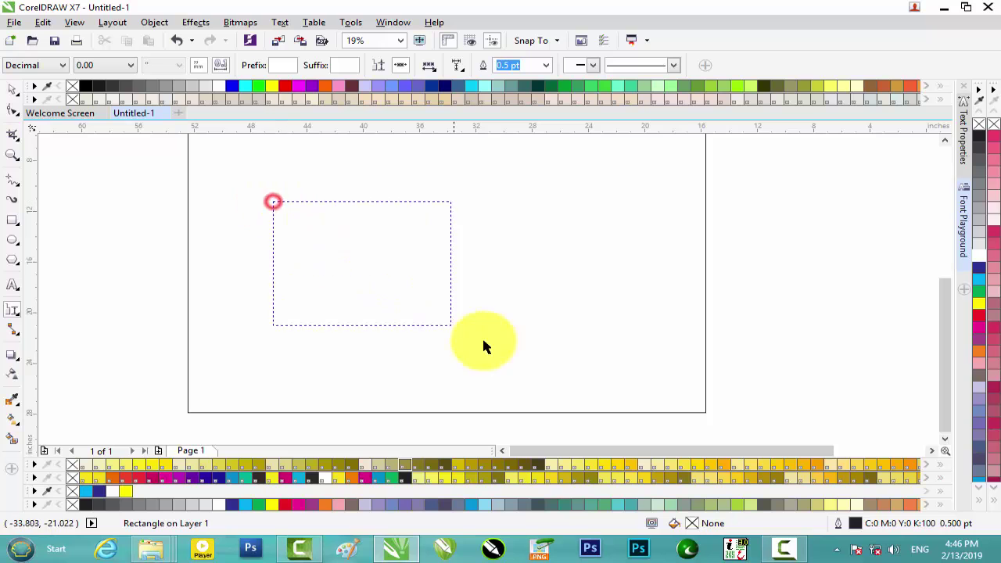
{"action": "key", "text": "Escape"}
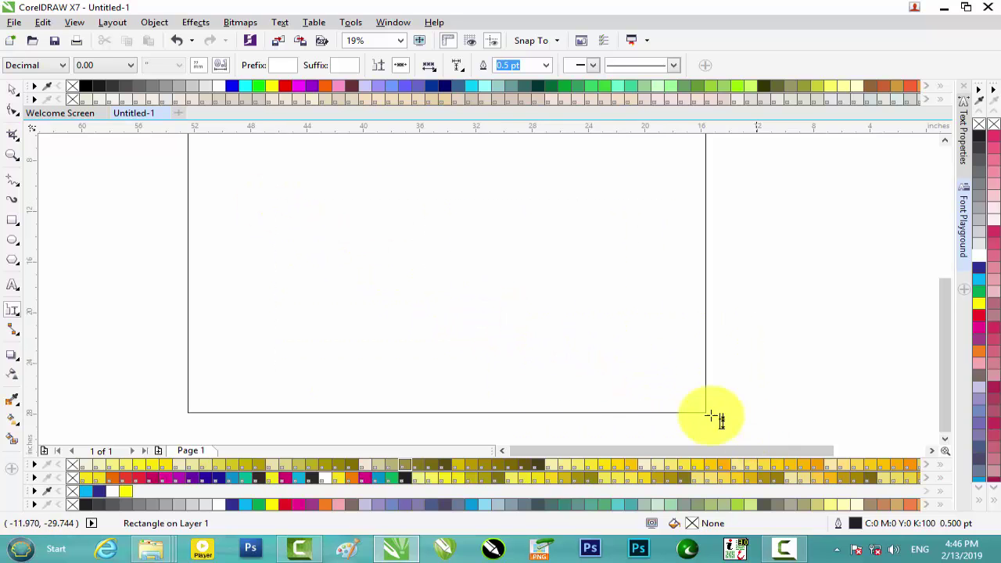
{"action": "left_click", "coordinate": [704, 412]}
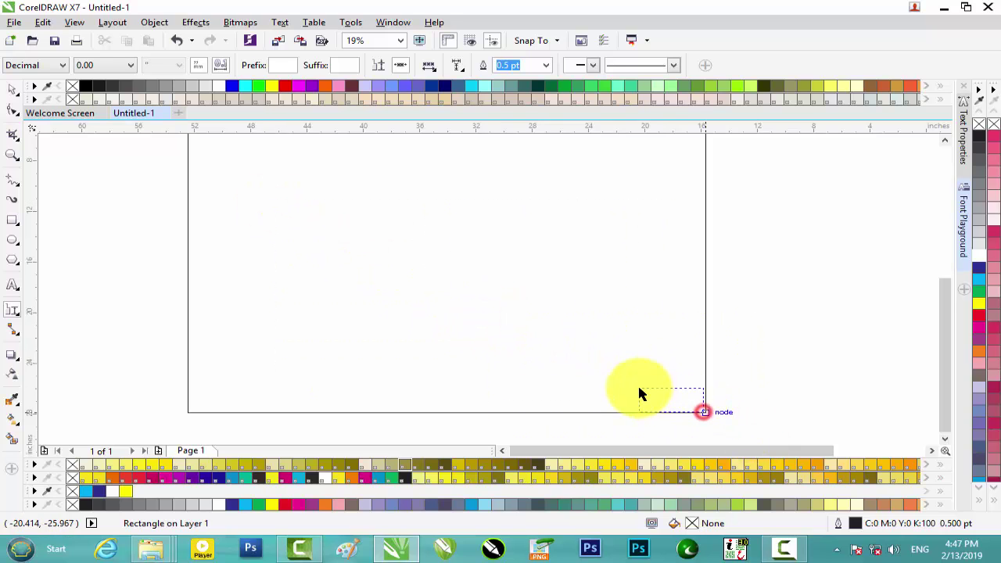
{"action": "key", "text": "Escape"}
{"action": "scroll", "coordinate": [395, 260], "scroll_direction": "down", "scroll_amount": 1}
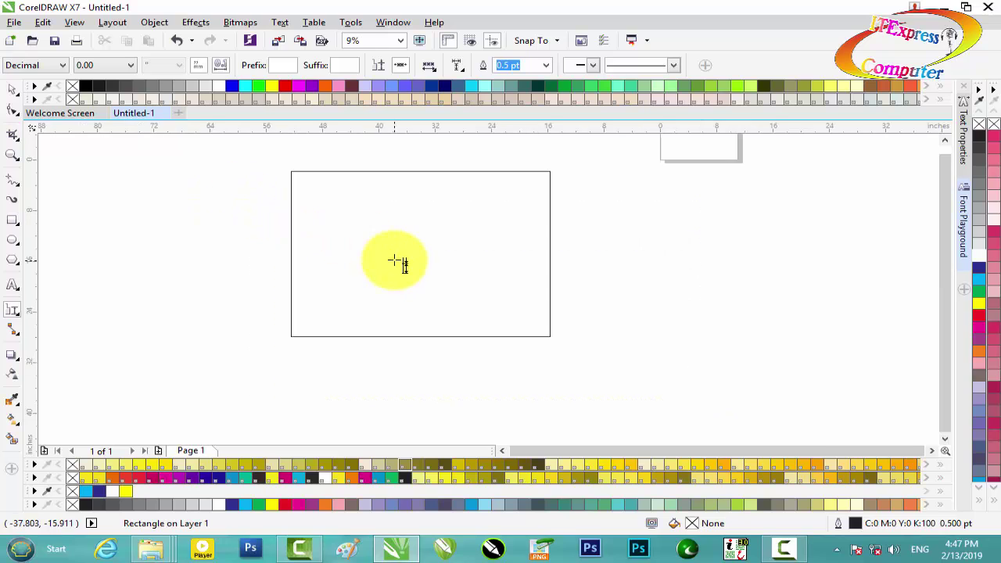
Step: Dimension the rectangle's top edge from its top-left to top-right corner
{"action": "left_click", "coordinate": [371, 171]}
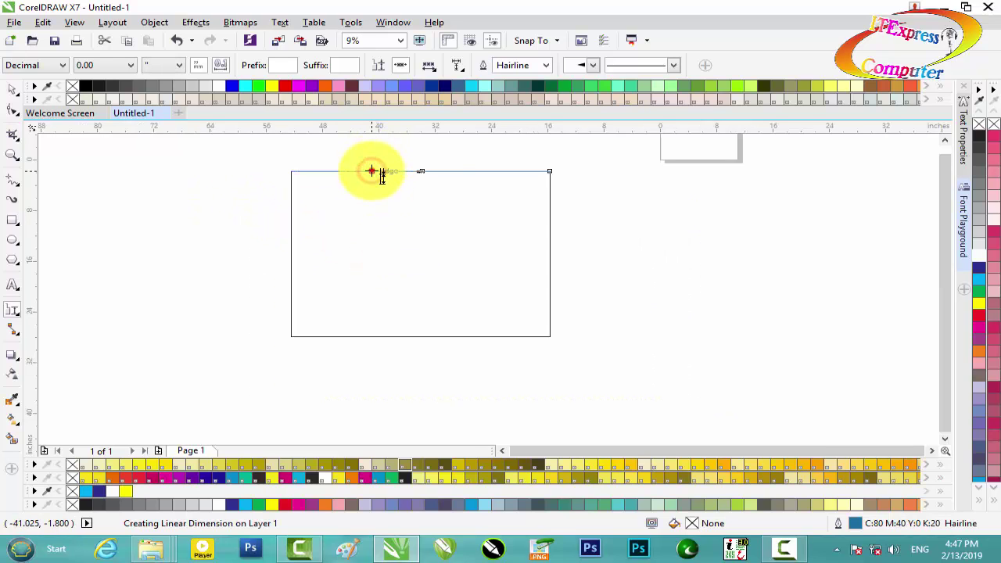
{"action": "scroll", "coordinate": [420, 169], "scroll_direction": "up", "scroll_amount": 3}
{"action": "scroll", "coordinate": [422, 171], "scroll_direction": "up", "scroll_amount": 1}
{"action": "scroll", "coordinate": [422, 169], "scroll_direction": "down", "scroll_amount": 1}
{"action": "scroll", "coordinate": [422, 167], "scroll_direction": "up", "scroll_amount": 1}
{"action": "scroll", "coordinate": [424, 160], "scroll_direction": "up", "scroll_amount": 2}
{"action": "scroll", "coordinate": [422, 161], "scroll_direction": "up", "scroll_amount": 1}
{"action": "scroll", "coordinate": [422, 160], "scroll_direction": "down", "scroll_amount": 2}
{"action": "scroll", "coordinate": [422, 160], "scroll_direction": "down", "scroll_amount": 2}
{"action": "scroll", "coordinate": [423, 160], "scroll_direction": "down", "scroll_amount": 1}
{"action": "scroll", "coordinate": [422, 161], "scroll_direction": "down", "scroll_amount": 1}
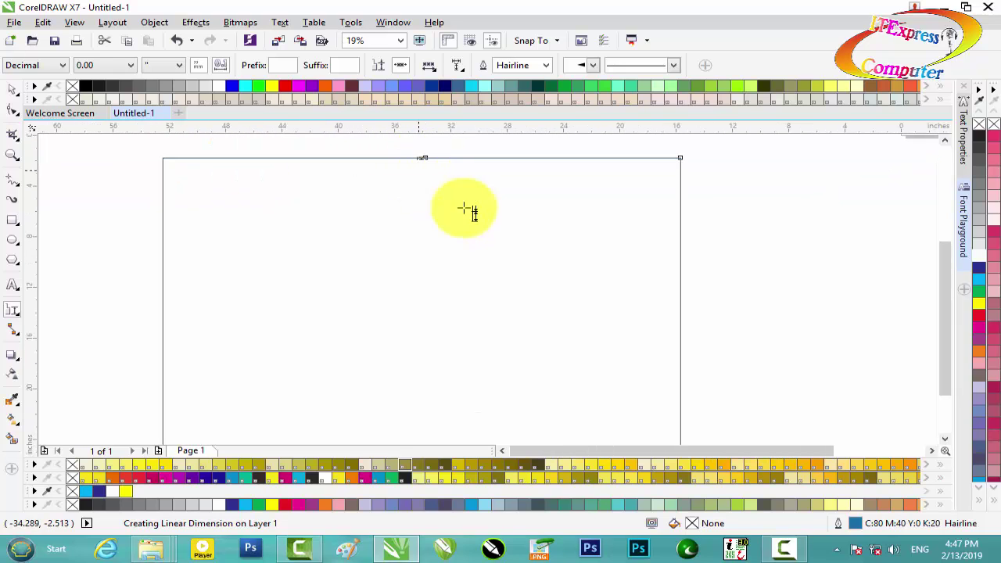
{"action": "left_click", "coordinate": [679, 270]}
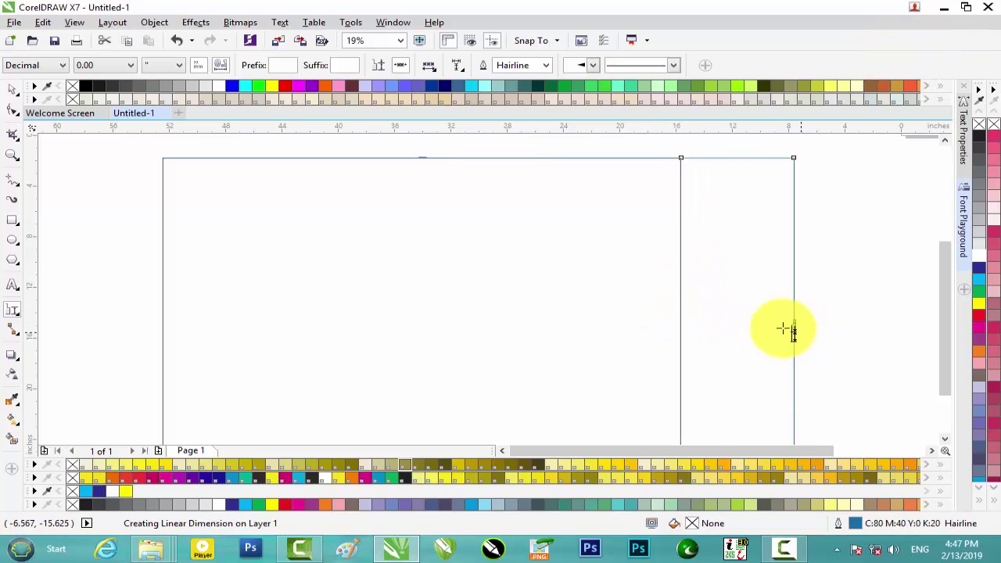
{"action": "scroll", "coordinate": [787, 328], "scroll_direction": "up", "scroll_amount": 1}
{"action": "scroll", "coordinate": [797, 324], "scroll_direction": "up", "scroll_amount": 2}
{"action": "scroll", "coordinate": [790, 324], "scroll_direction": "up", "scroll_amount": 1}
{"action": "scroll", "coordinate": [708, 328], "scroll_direction": "down", "scroll_amount": 3}
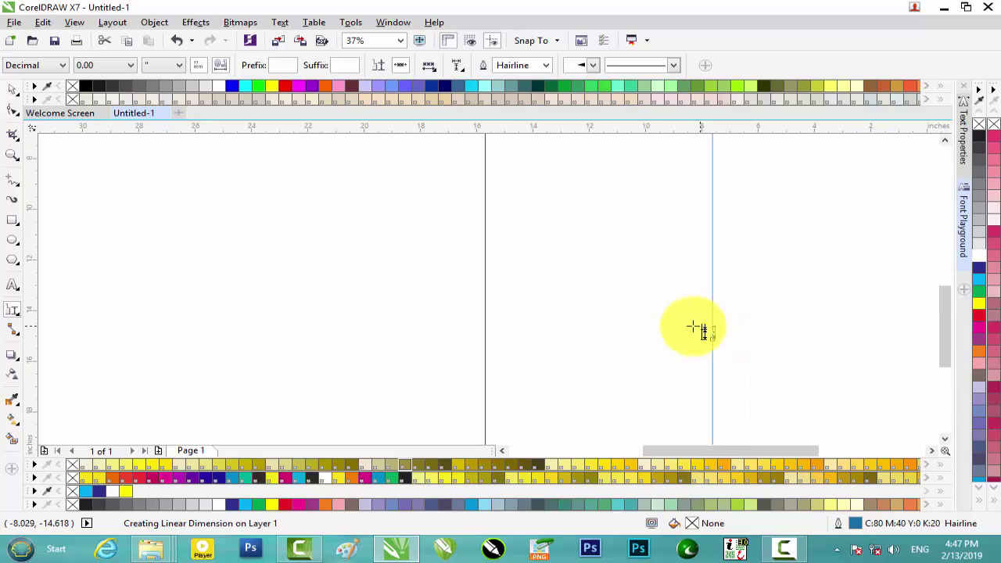
{"action": "left_click_drag", "start_coordinate": [945, 307], "coordinate": [940, 382]}
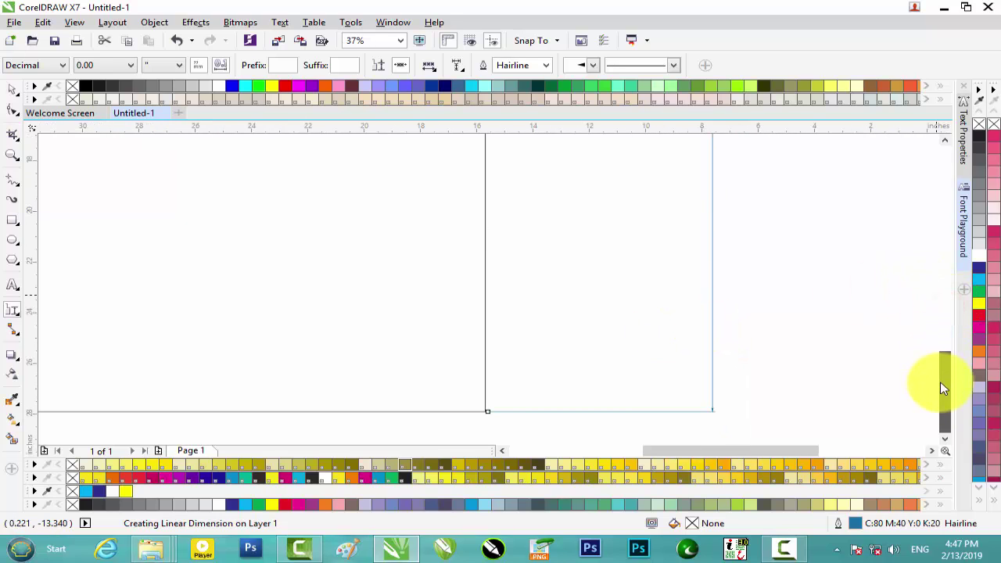
{"action": "left_click_drag", "start_coordinate": [782, 452], "coordinate": [665, 452]}
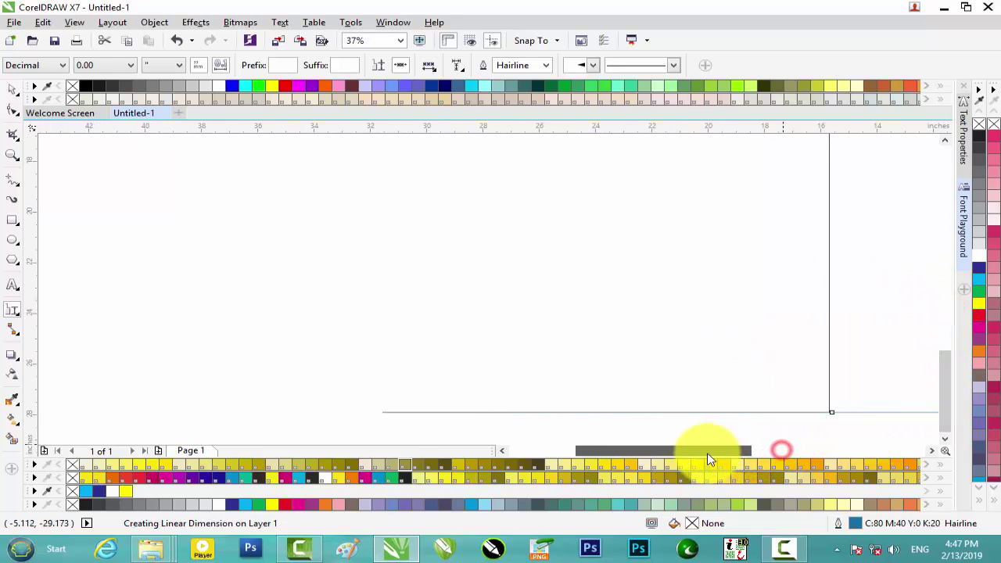
Step: Set points along the bottom edge and place the 36.78" width label
{"action": "left_click", "coordinate": [613, 412]}
{"action": "left_click", "coordinate": [654, 412]}
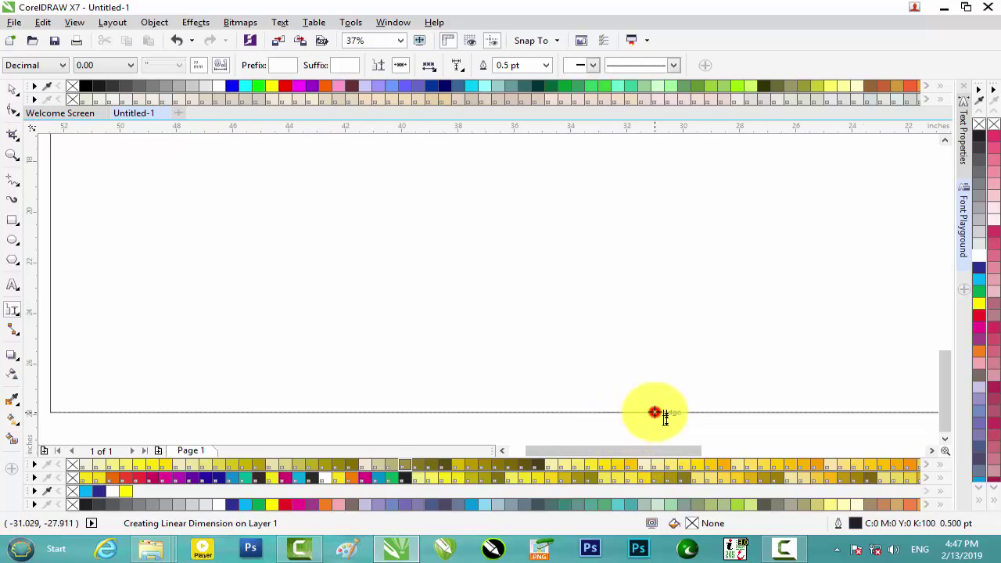
{"action": "scroll", "coordinate": [586, 413], "scroll_direction": "up", "scroll_amount": 3}
{"action": "scroll", "coordinate": [467, 393], "scroll_direction": "up", "scroll_amount": 2}
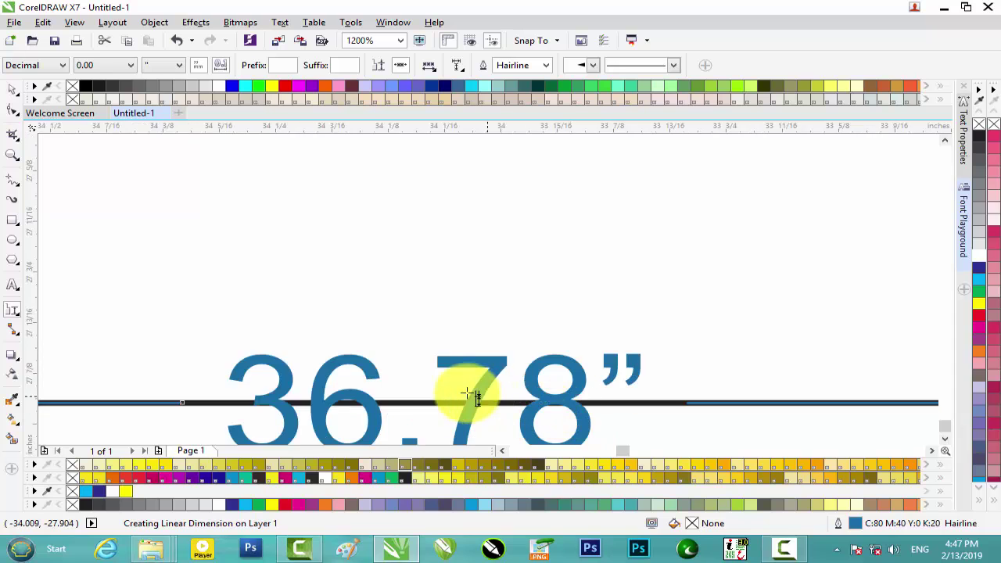
{"action": "scroll", "coordinate": [467, 393], "scroll_direction": "down", "scroll_amount": 1}
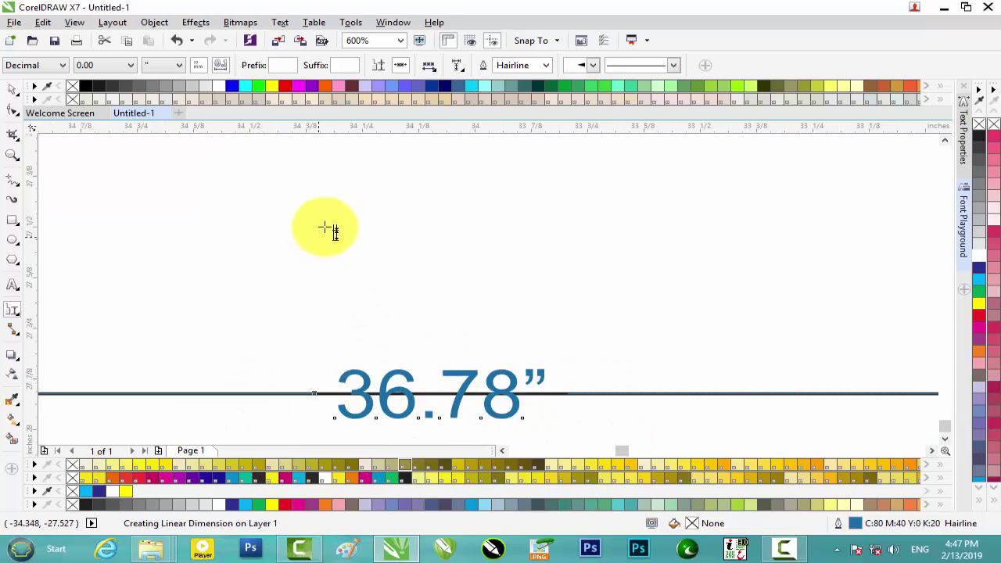
{"action": "left_click", "coordinate": [11, 88]}
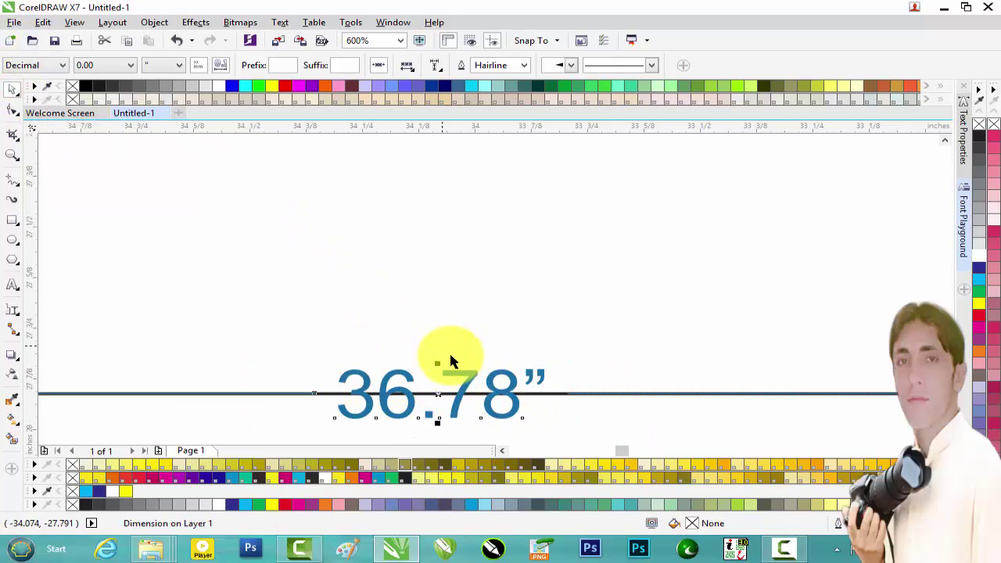
Step: Select the measured rectangle and scroll the view around it
{"action": "left_click", "coordinate": [602, 391]}
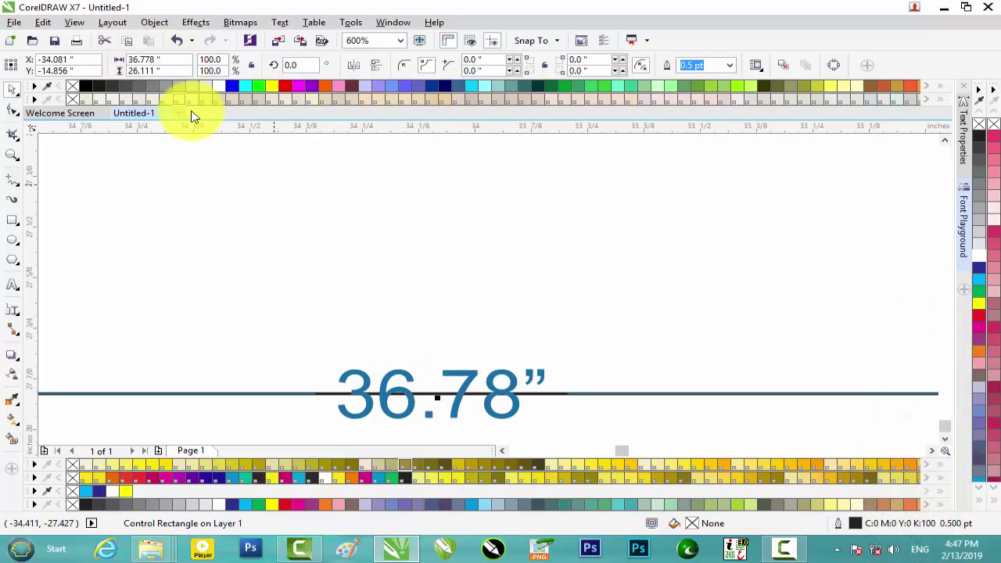
{"action": "scroll", "coordinate": [358, 208], "scroll_direction": "down", "scroll_amount": 1}
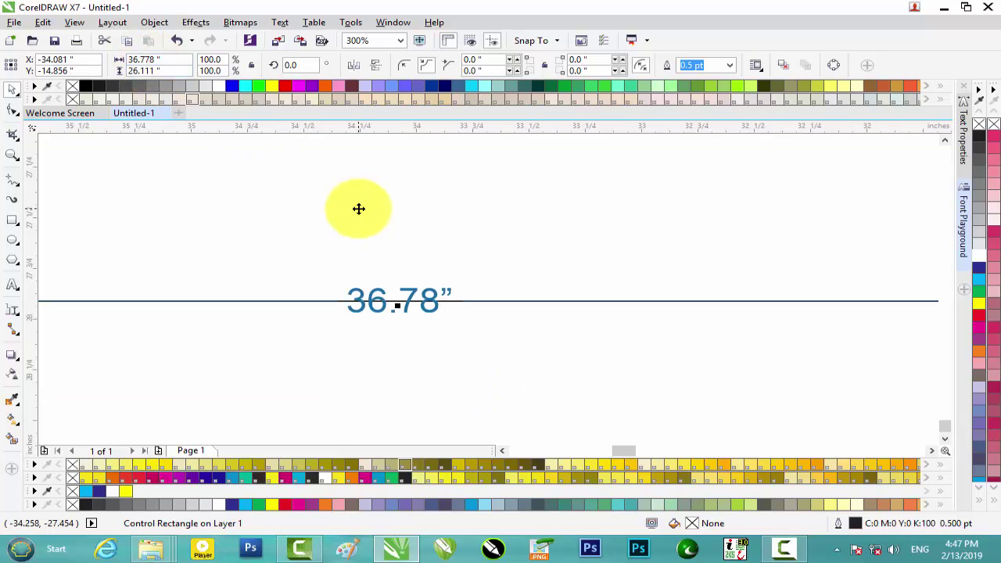
{"action": "left_click", "coordinate": [945, 141]}
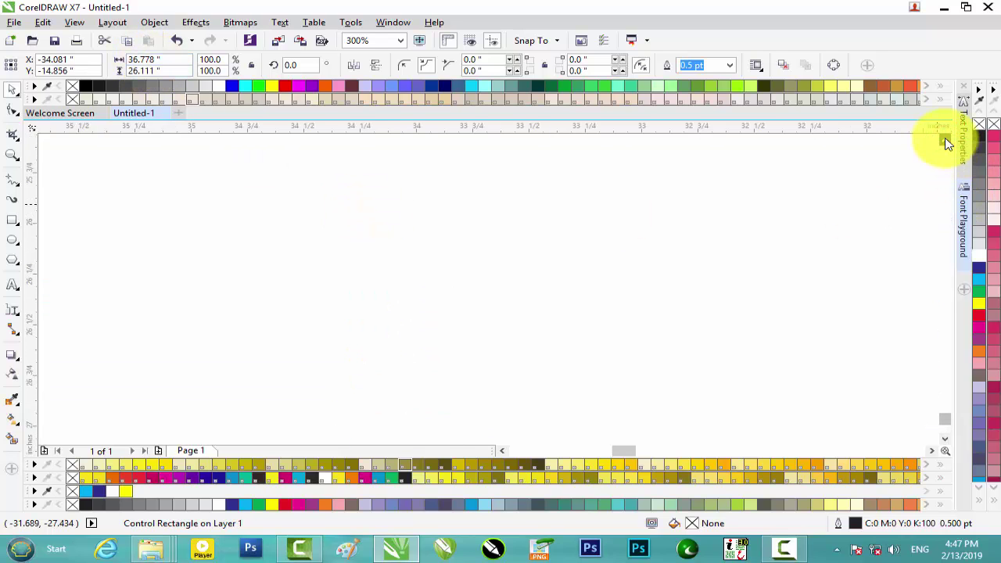
{"action": "scroll", "coordinate": [815, 224], "scroll_direction": "down", "scroll_amount": 2}
{"action": "scroll", "coordinate": [793, 237], "scroll_direction": "down", "scroll_amount": 2}
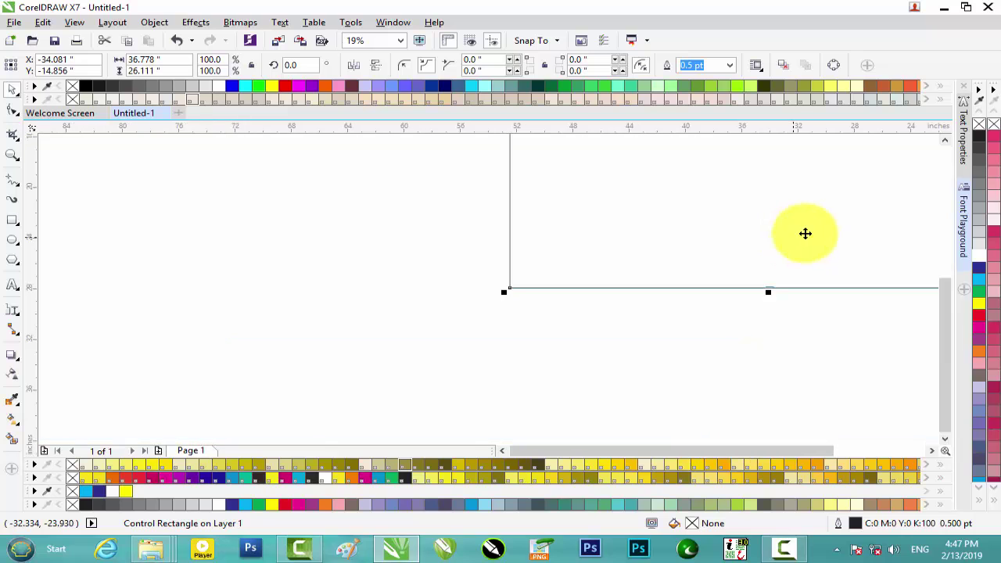
{"action": "left_click_drag", "start_coordinate": [724, 451], "coordinate": [821, 451]}
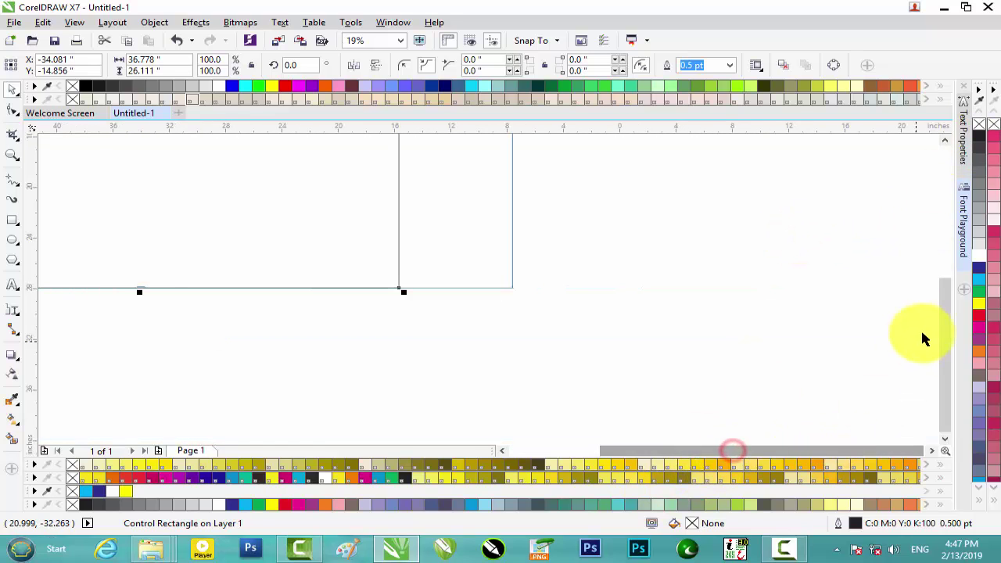
{"action": "mouse_move", "coordinate": [942, 319]}
{"action": "left_mouse_down"}
{"action": "mouse_move", "coordinate": [941, 233]}
{"action": "mouse_move", "coordinate": [921, 351]}
{"action": "left_mouse_up"}
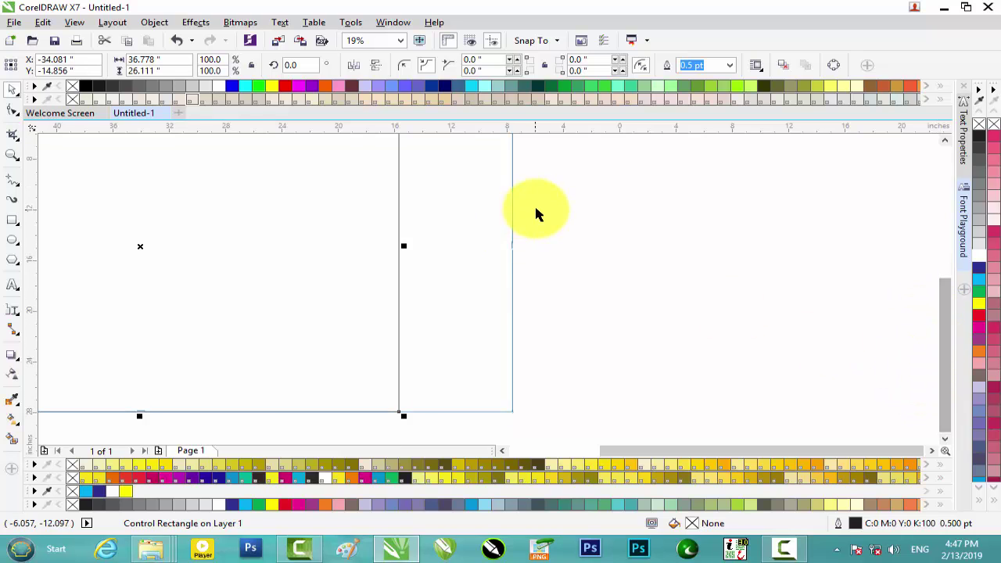
Step: Marquee-select the rectangle with its 36.78" and 26.11" dimensions and delete them
{"action": "scroll", "coordinate": [515, 249], "scroll_direction": "up", "scroll_amount": 2}
{"action": "scroll", "coordinate": [411, 309], "scroll_direction": "up", "scroll_amount": 1}
{"action": "scroll", "coordinate": [431, 305], "scroll_direction": "up", "scroll_amount": 1}
{"action": "scroll", "coordinate": [422, 306], "scroll_direction": "up", "scroll_amount": 1}
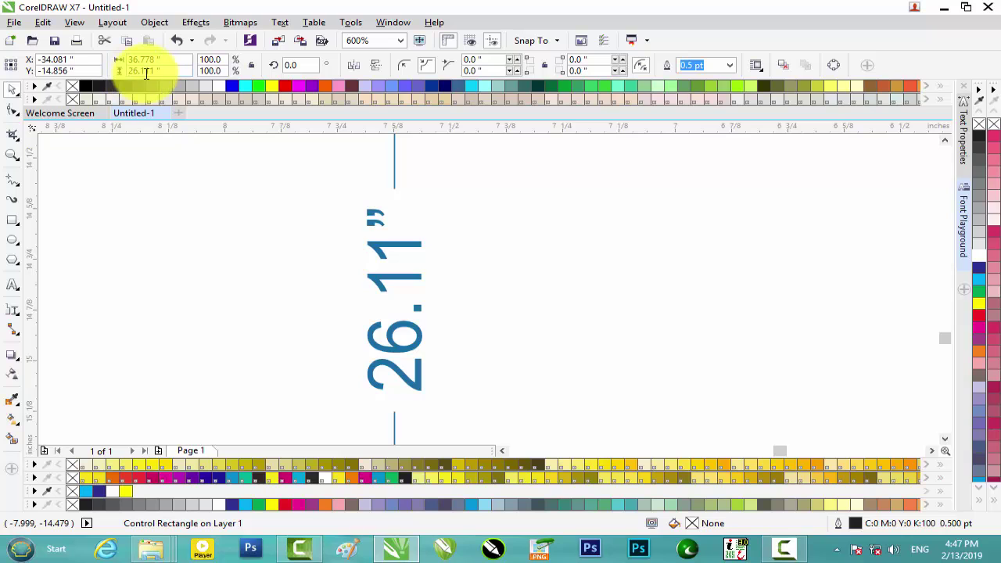
{"action": "scroll", "coordinate": [405, 231], "scroll_direction": "down", "scroll_amount": 2}
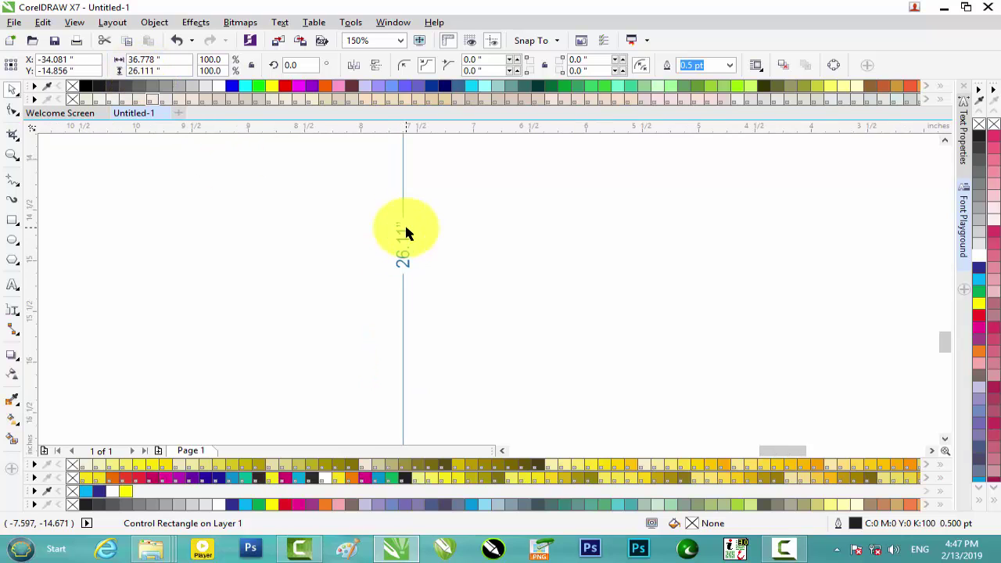
{"action": "scroll", "coordinate": [405, 231], "scroll_direction": "down", "scroll_amount": 2}
{"action": "scroll", "coordinate": [405, 231], "scroll_direction": "down", "scroll_amount": 1}
{"action": "scroll", "coordinate": [400, 231], "scroll_direction": "down", "scroll_amount": 2}
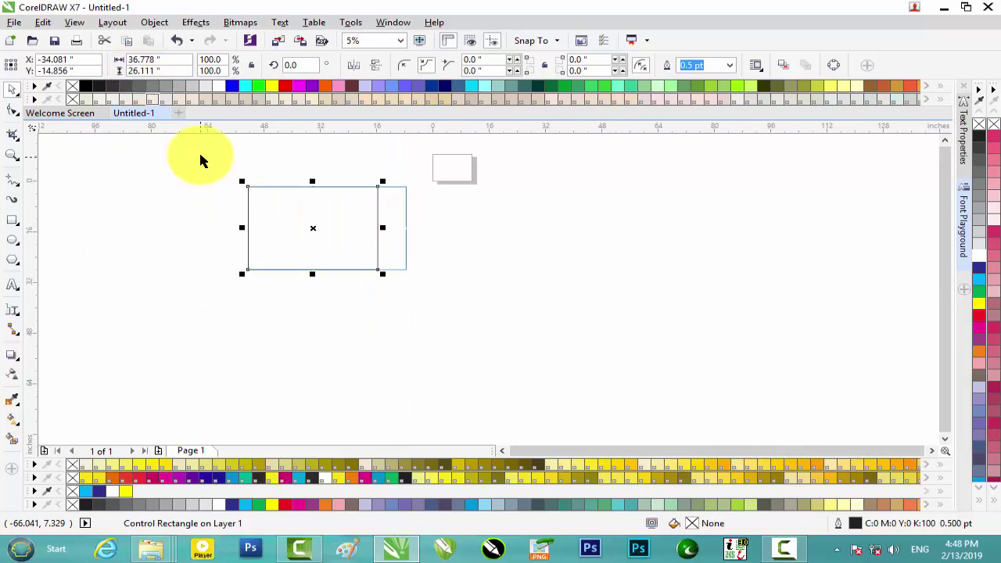
{"action": "left_click_drag", "start_coordinate": [199, 151], "coordinate": [494, 311]}
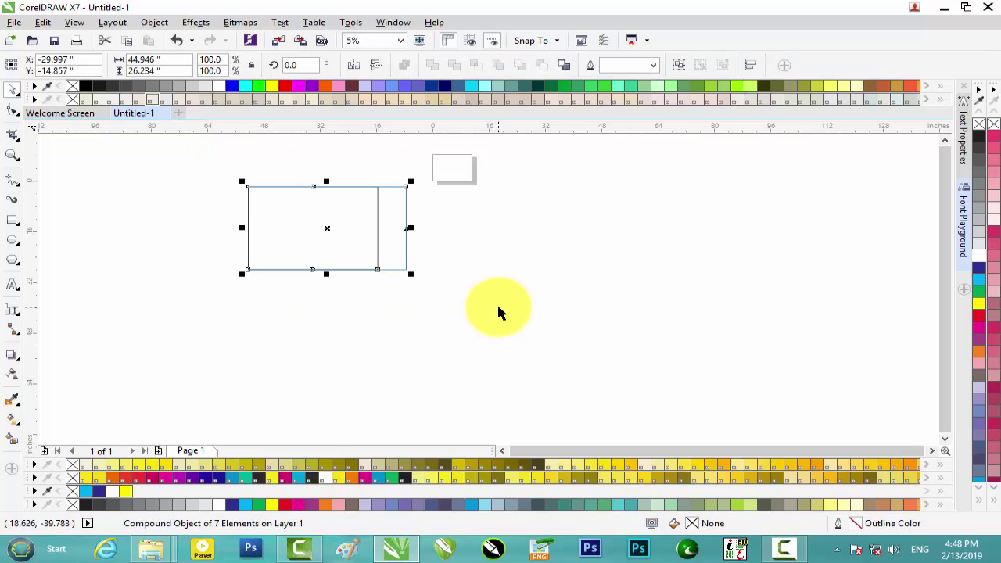
{"action": "key", "text": "Delete"}
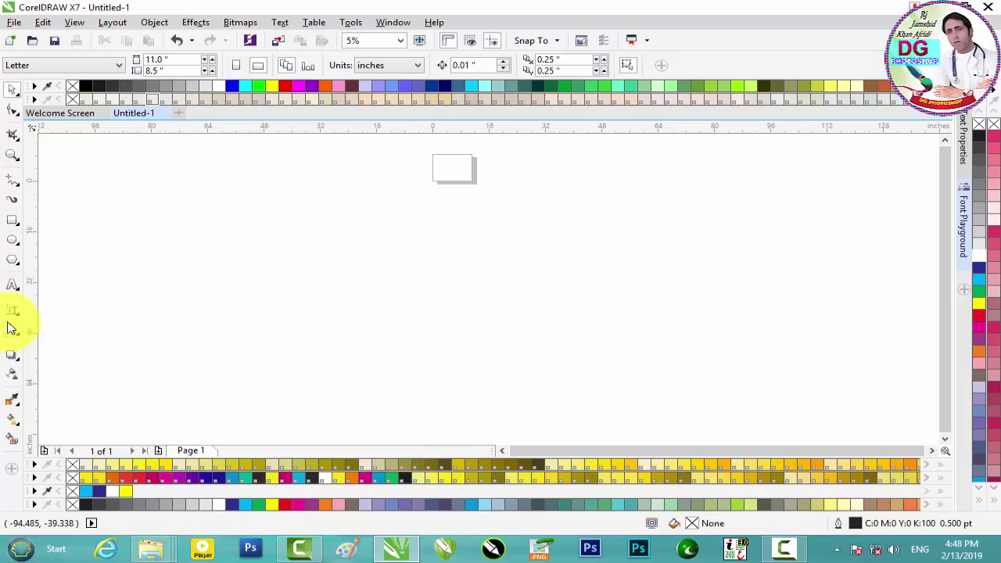
Step: Draw a 3-point callout zigzagging from the upper left, down to an elbow, and up right
{"action": "left_click", "coordinate": [17, 313]}
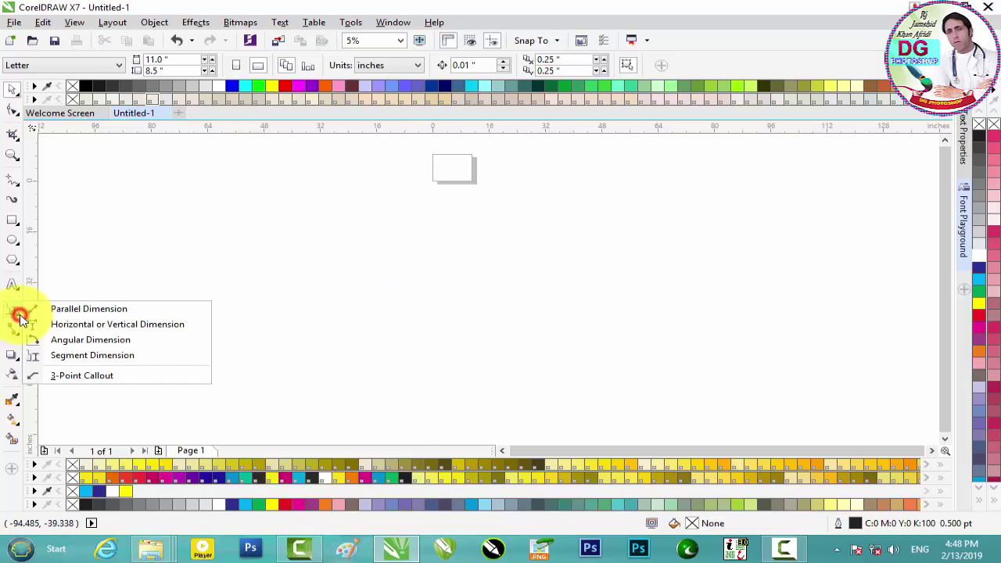
{"action": "left_click", "coordinate": [121, 377]}
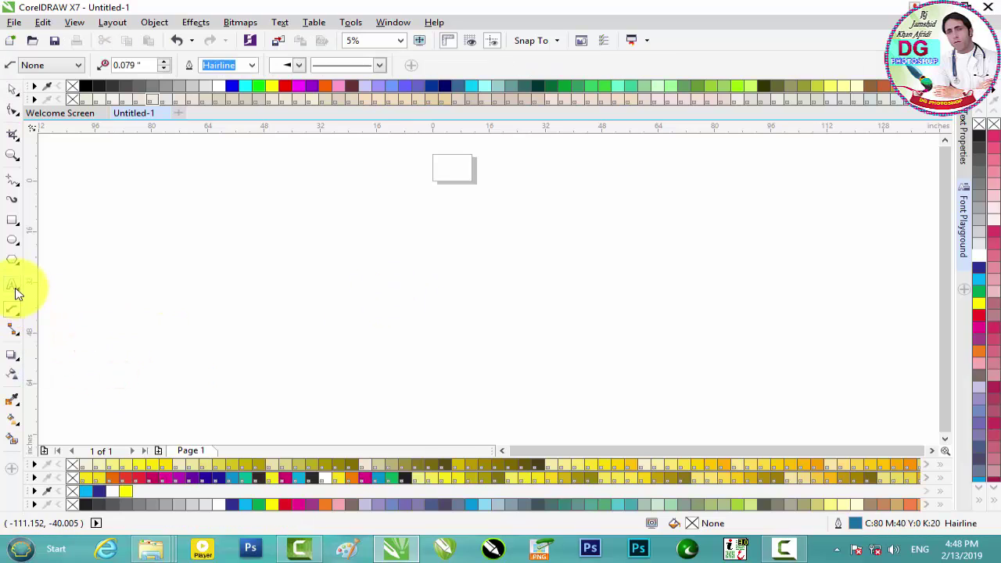
{"action": "left_click", "coordinate": [333, 255]}
{"action": "left_click", "coordinate": [573, 380]}
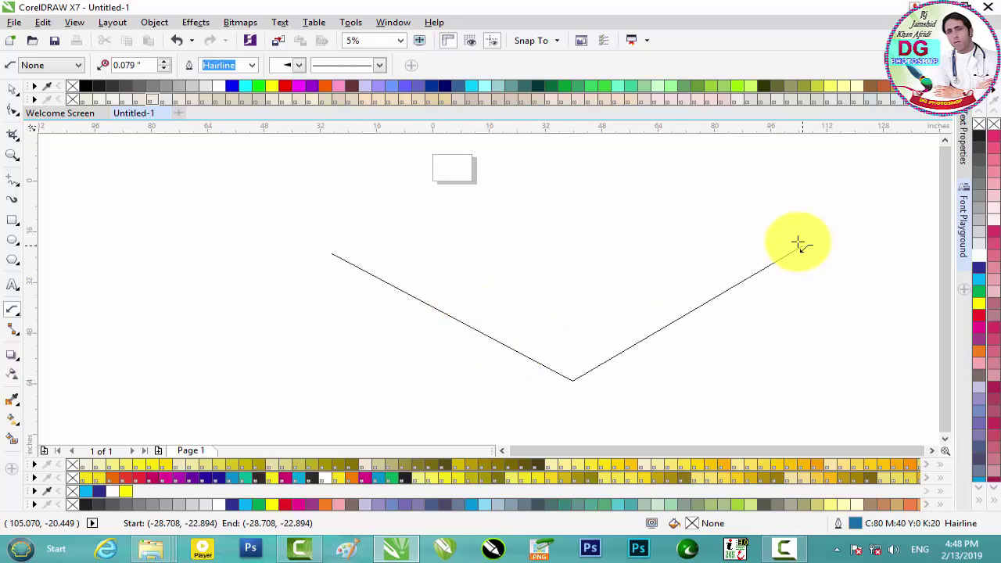
{"action": "left_click", "coordinate": [770, 239]}
{"action": "scroll", "coordinate": [641, 347], "scroll_direction": "up", "scroll_amount": 1}
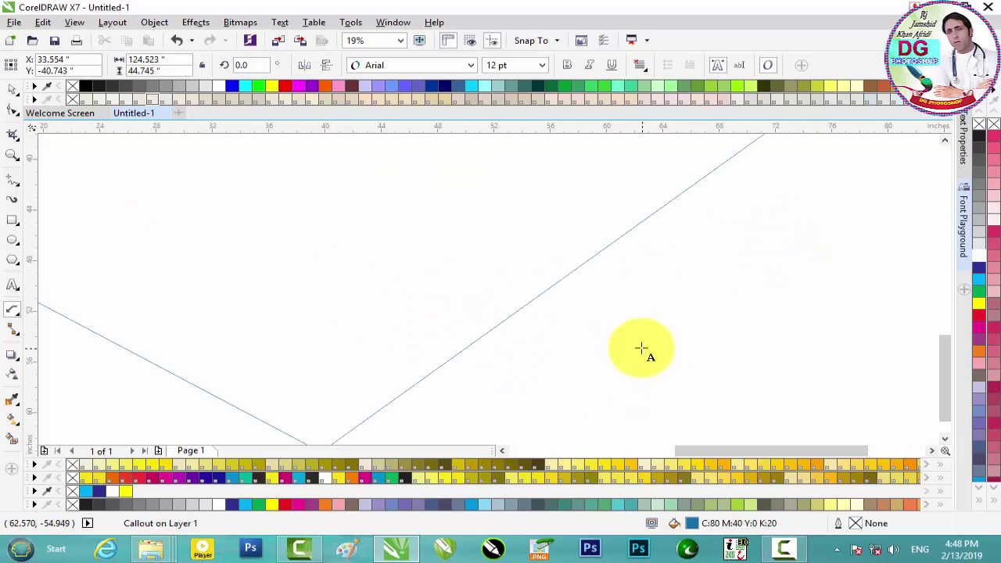
{"action": "scroll", "coordinate": [642, 350], "scroll_direction": "down", "scroll_amount": 1}
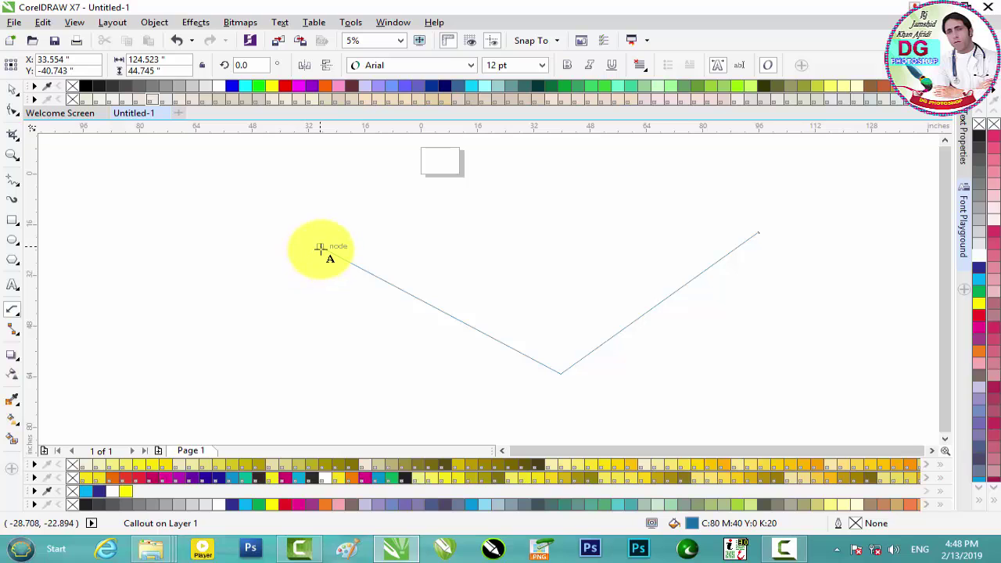
{"action": "key", "text": "Escape"}
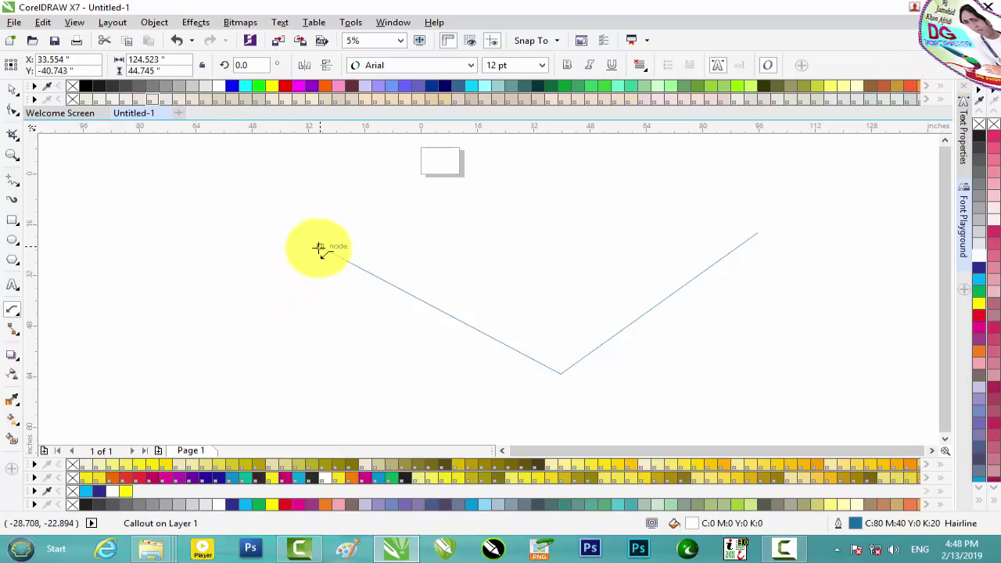
Step: Draw a second callout from the first one's left end, then marquee-select all callout objects
{"action": "left_click", "coordinate": [319, 248]}
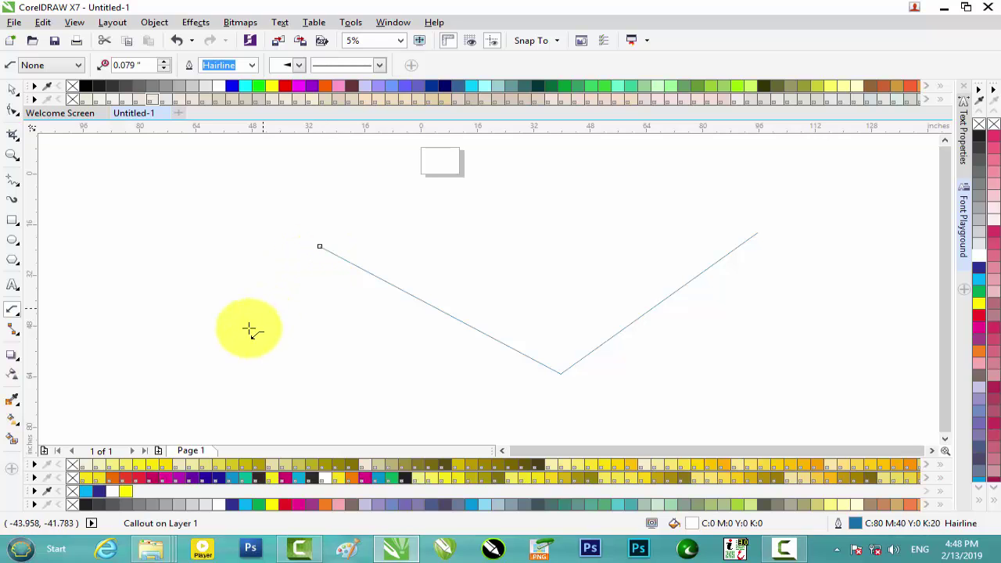
{"action": "left_click_drag", "start_coordinate": [319, 247], "coordinate": [147, 409]}
{"action": "left_click", "coordinate": [545, 258]}
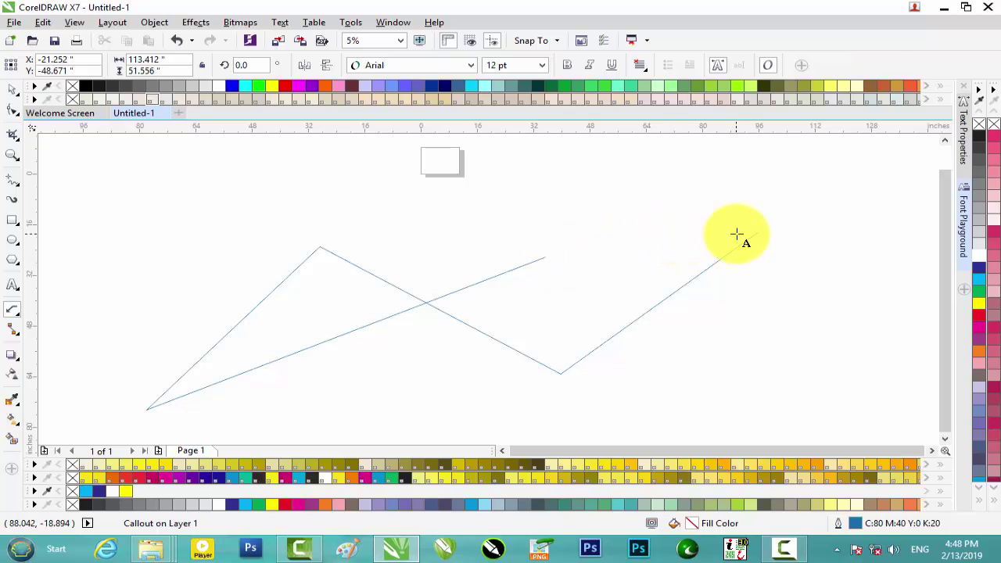
{"action": "scroll", "coordinate": [487, 234], "scroll_direction": "down", "scroll_amount": 2}
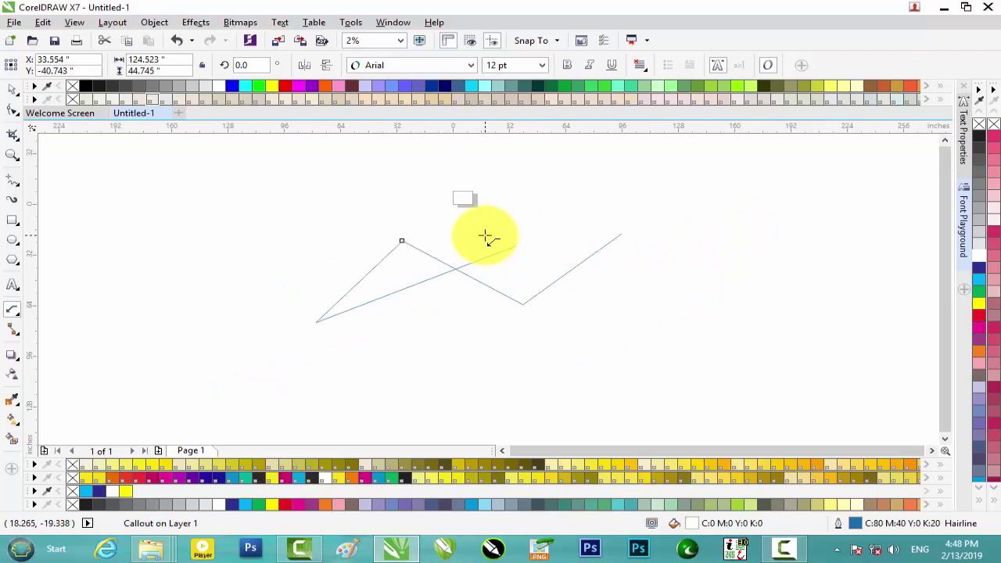
{"action": "left_click", "coordinate": [16, 92]}
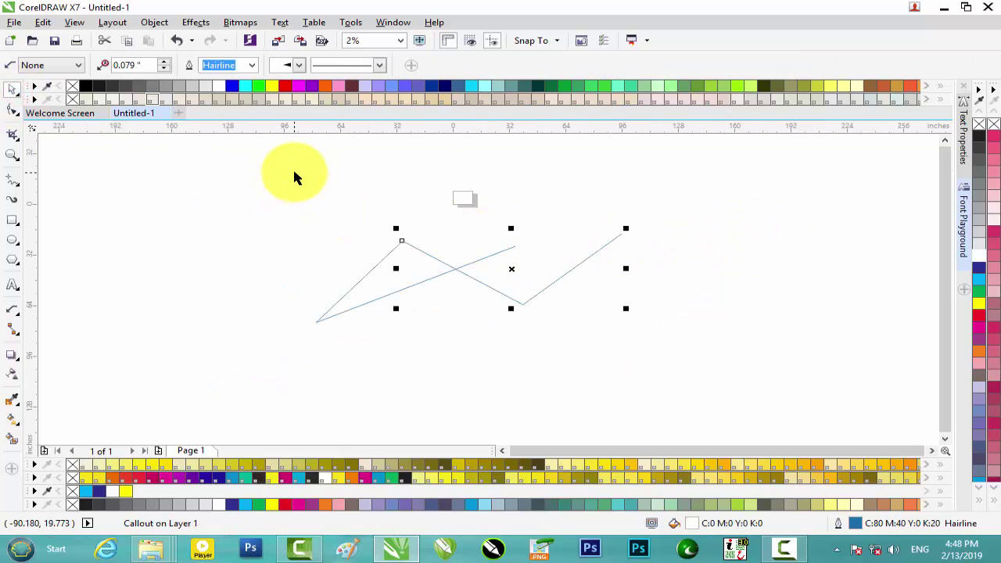
{"action": "left_click_drag", "start_coordinate": [293, 173], "coordinate": [704, 361]}
Step: Delete the selected callouts and drag facebook_badges.gif from the Explorer folder onto the page
{"action": "key", "text": "Delete"}
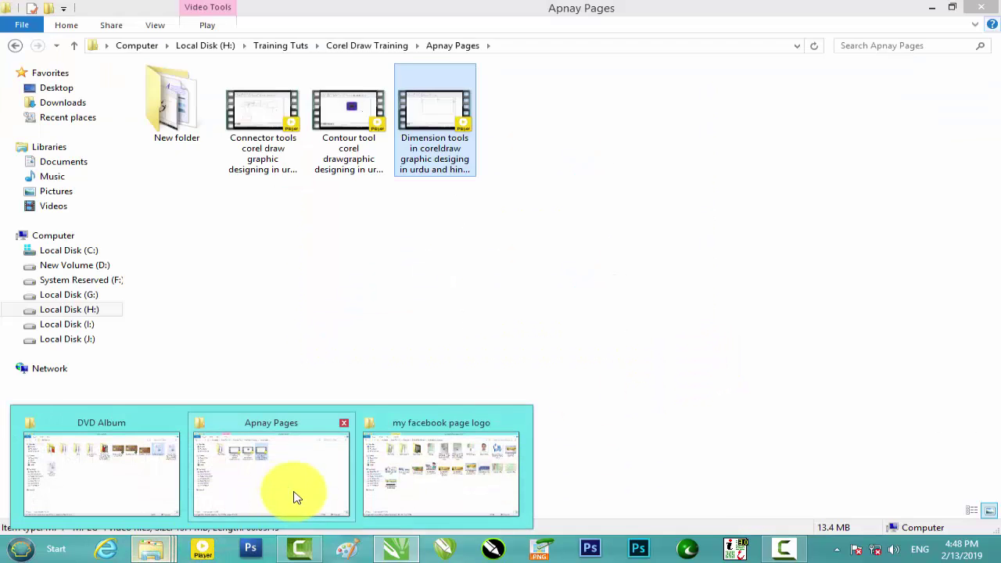
{"action": "left_click", "coordinate": [462, 481]}
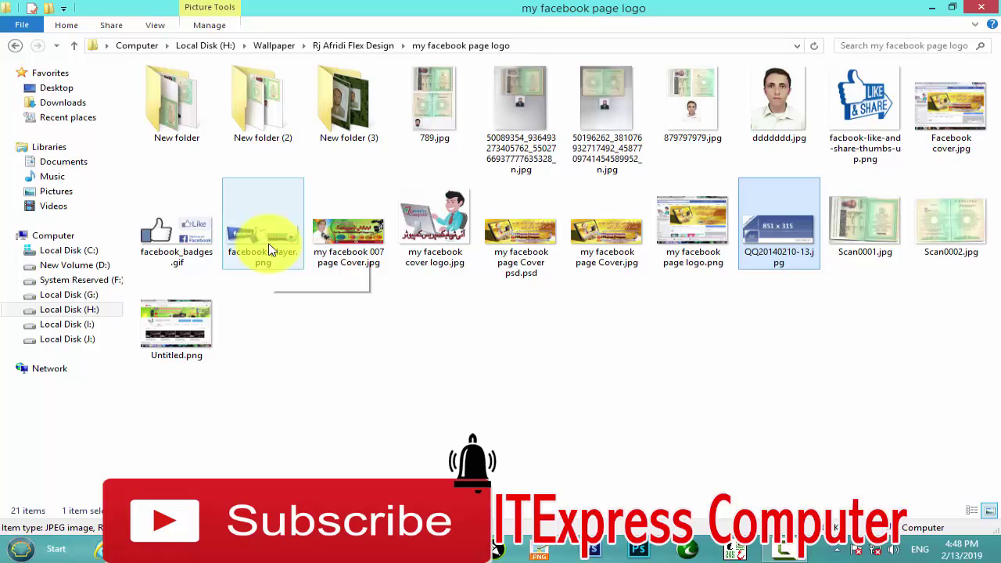
{"action": "left_click", "coordinate": [160, 233]}
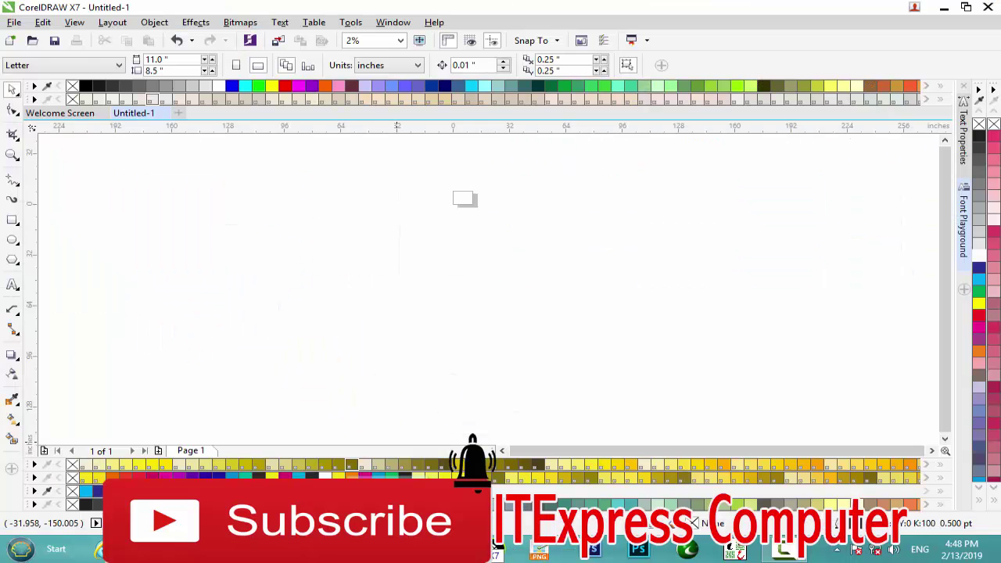
{"action": "mouse_move", "coordinate": [176, 227]}
{"action": "left_mouse_down"}
{"action": "mouse_move", "coordinate": [405, 350]}
{"action": "mouse_move", "coordinate": [413, 315]}
{"action": "left_mouse_up"}
{"action": "scroll", "coordinate": [412, 312], "scroll_direction": "up", "scroll_amount": 3}
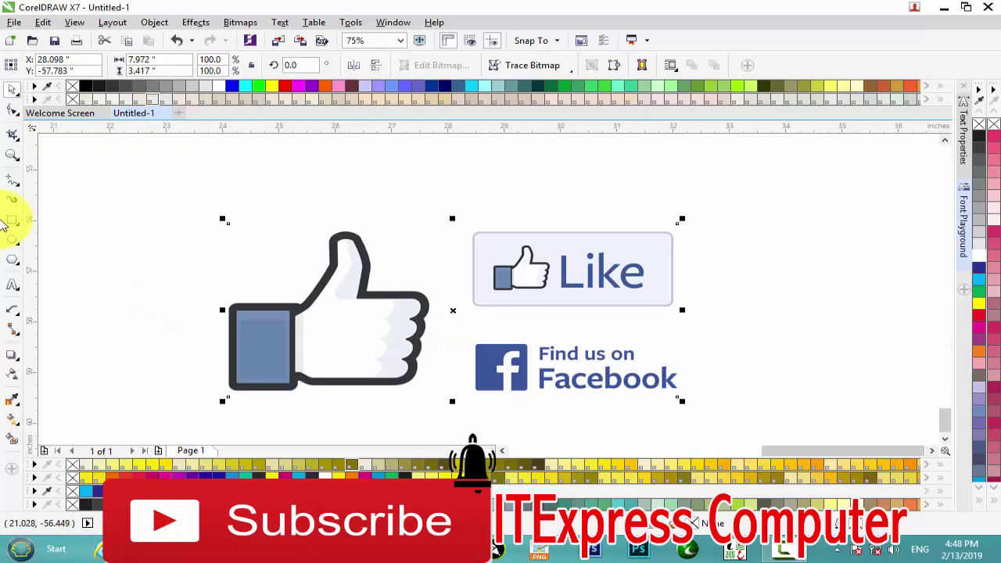
Step: Draw a 3-point callout leading from the thumbs-up's lower-left corner
{"action": "left_click", "coordinate": [21, 317]}
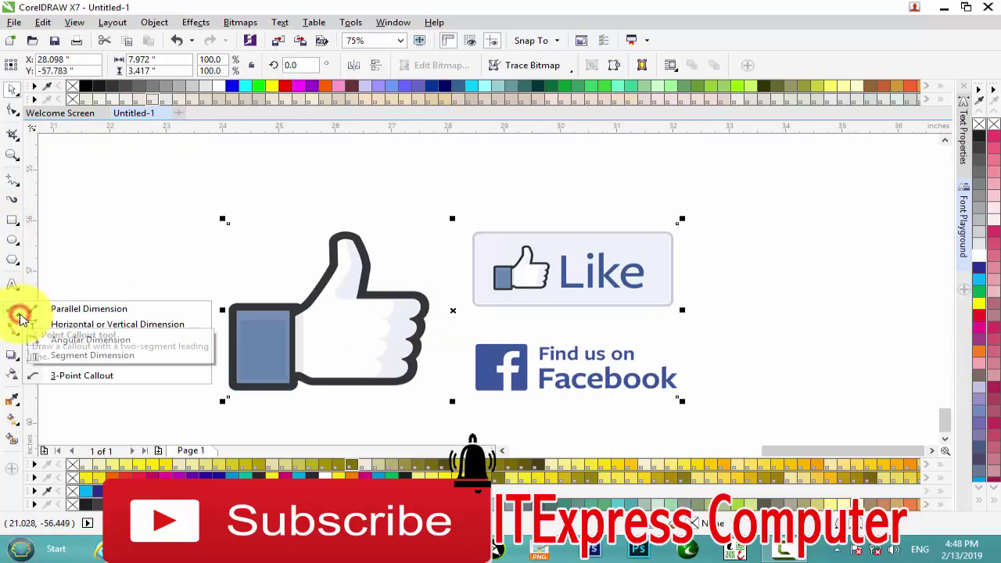
{"action": "left_click", "coordinate": [91, 377]}
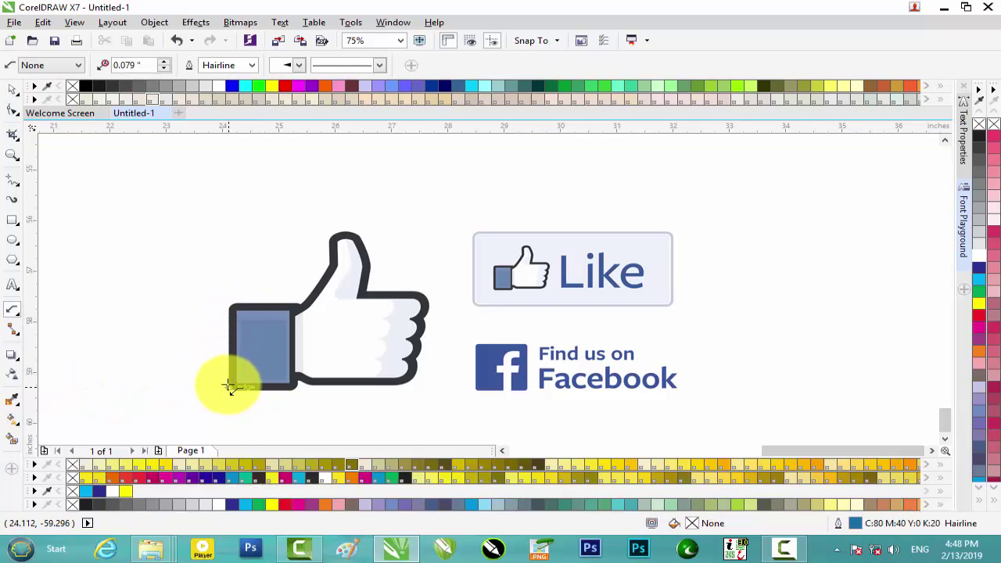
{"action": "mouse_move", "coordinate": [229, 387]}
{"action": "left_mouse_down"}
{"action": "mouse_move", "coordinate": [290, 394]}
{"action": "mouse_move", "coordinate": [295, 386]}
{"action": "left_mouse_up"}
{"action": "left_click", "coordinate": [295, 301]}
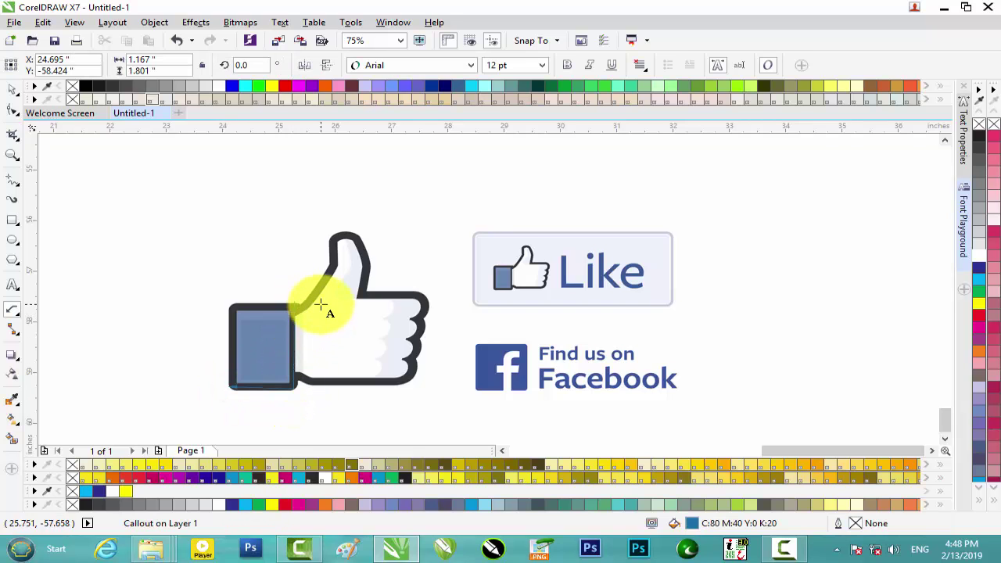
{"action": "scroll", "coordinate": [239, 383], "scroll_direction": "up", "scroll_amount": 3}
{"action": "scroll", "coordinate": [223, 374], "scroll_direction": "up", "scroll_amount": 2}
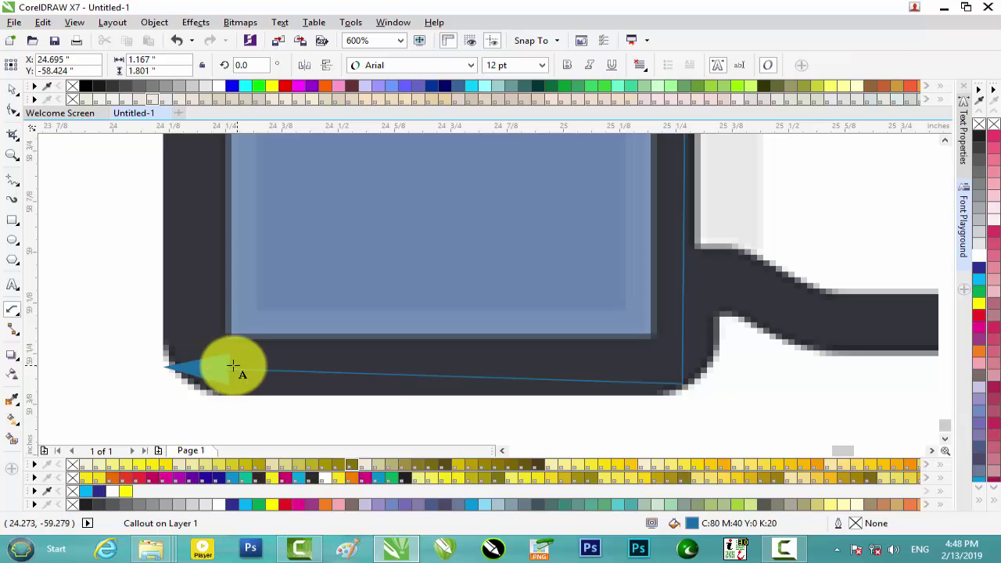
{"action": "scroll", "coordinate": [308, 351], "scroll_direction": "down", "scroll_amount": 2}
{"action": "scroll", "coordinate": [309, 351], "scroll_direction": "down", "scroll_amount": 1}
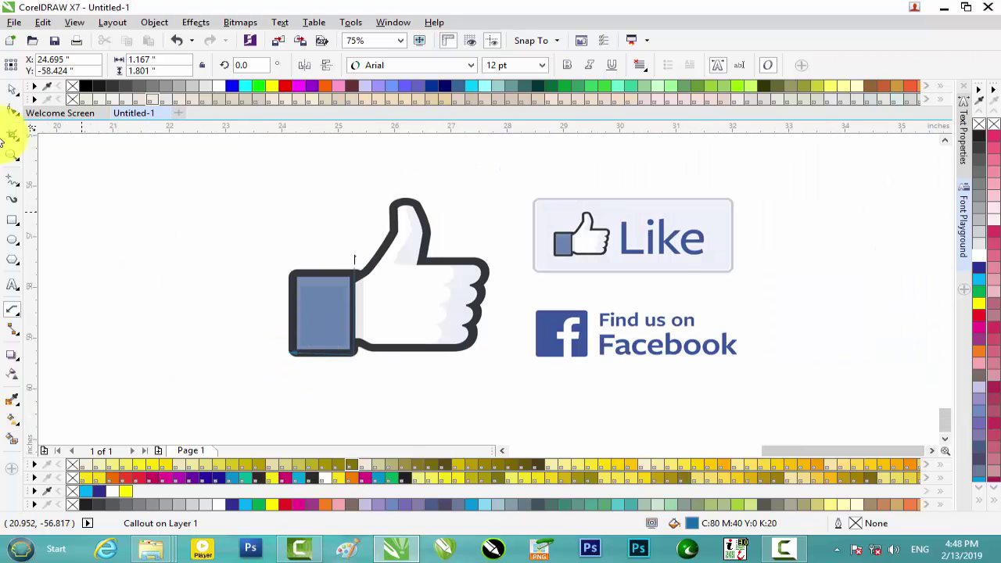
Step: Select everything on the page with Ctrl+A and delete it
{"action": "left_click", "coordinate": [19, 91]}
{"action": "left_click_drag", "start_coordinate": [196, 195], "coordinate": [404, 386]}
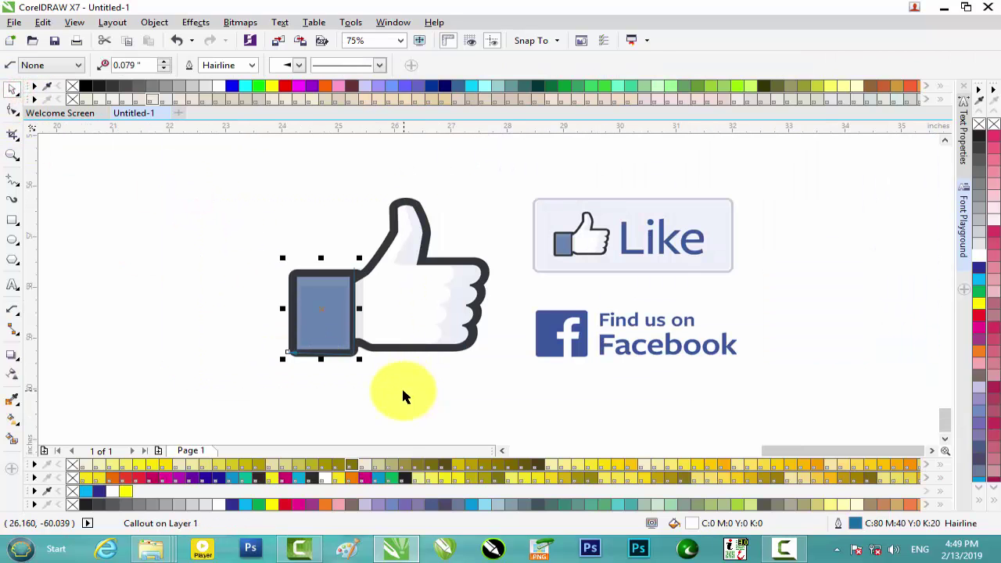
{"action": "left_click", "coordinate": [402, 395]}
{"action": "key", "text": "ctrl+a"}
{"action": "key", "text": "Delete"}
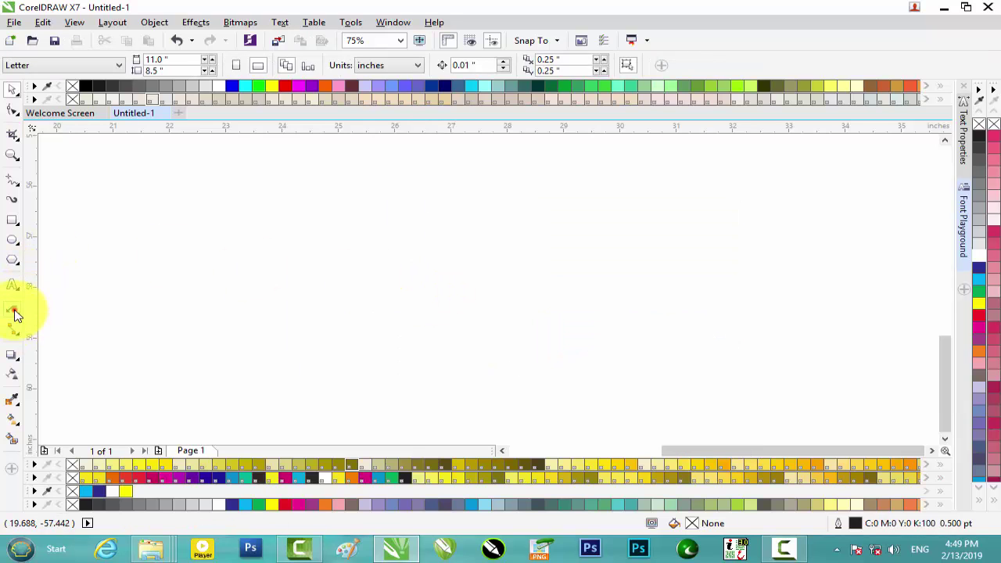
Step: Draw a long horizontal callout and a second callout pointing down onto it
{"action": "left_click", "coordinate": [14, 311]}
{"action": "left_click_drag", "start_coordinate": [269, 298], "coordinate": [586, 296]}
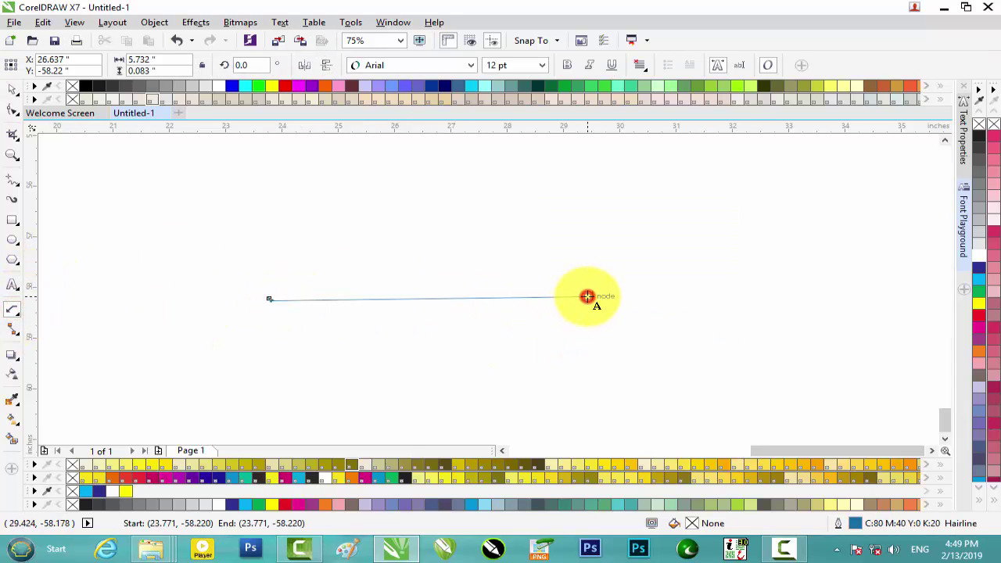
{"action": "scroll", "coordinate": [323, 306], "scroll_direction": "up", "scroll_amount": 2}
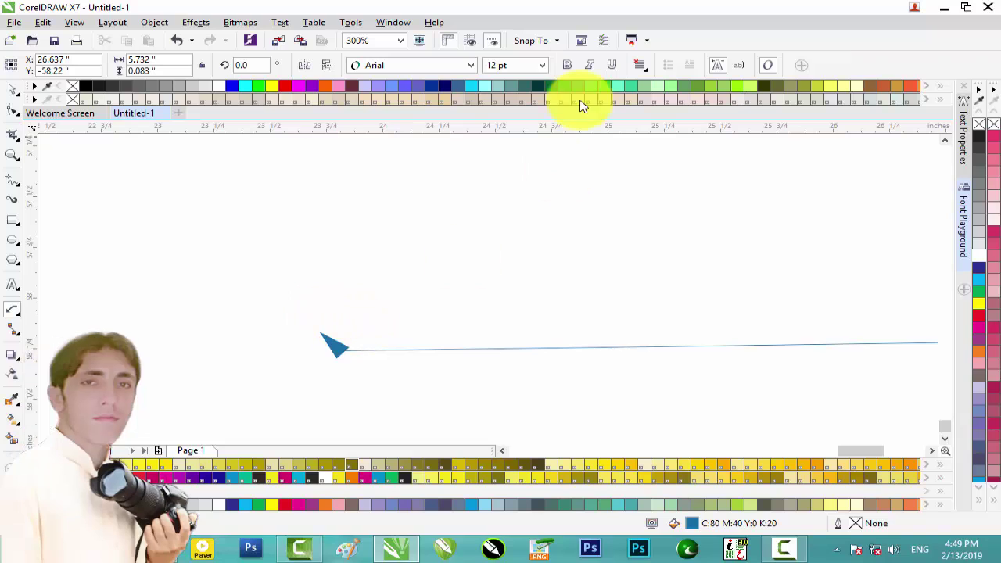
{"action": "left_click", "coordinate": [12, 310]}
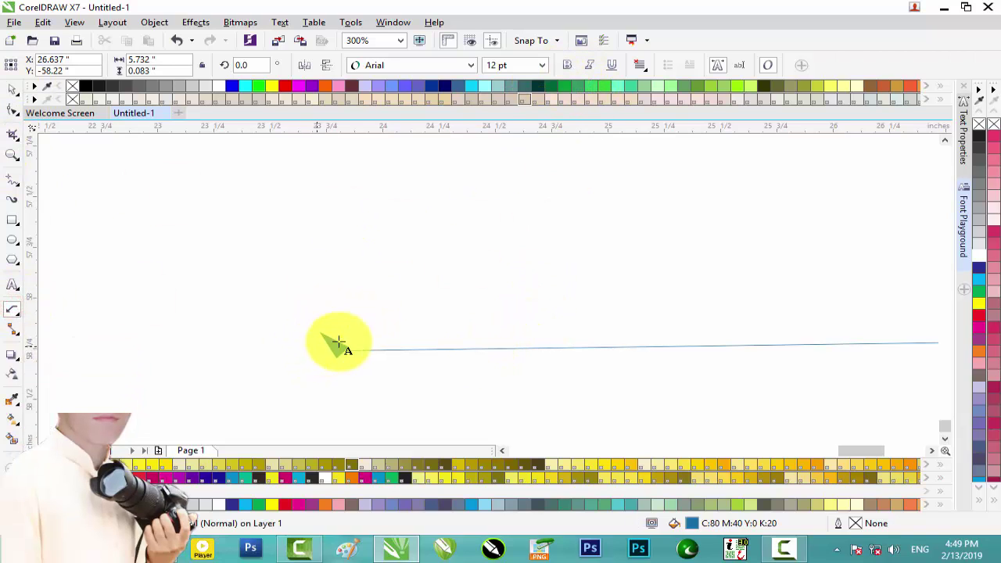
{"action": "left_click_drag", "start_coordinate": [563, 347], "coordinate": [555, 182]}
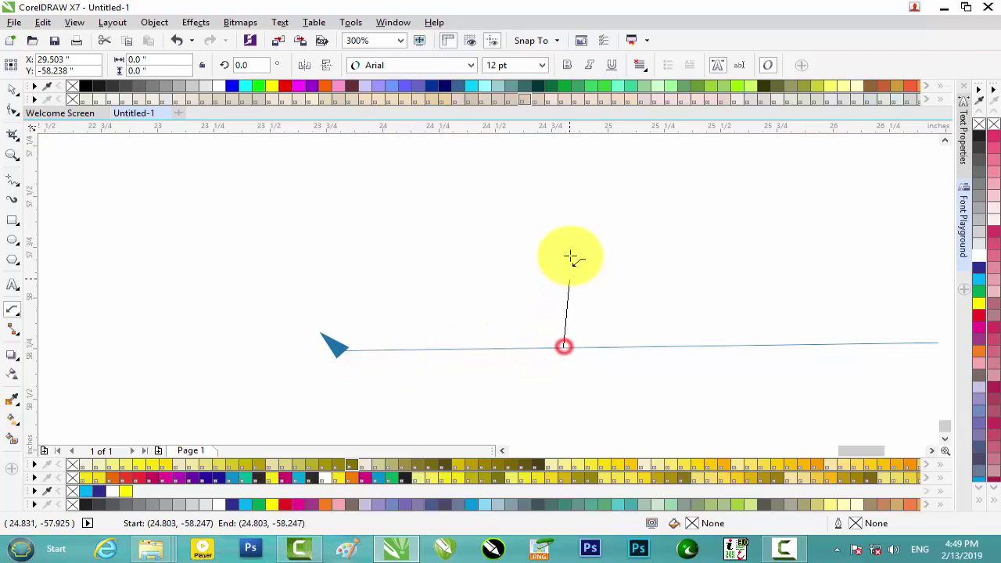
{"action": "left_click", "coordinate": [767, 344]}
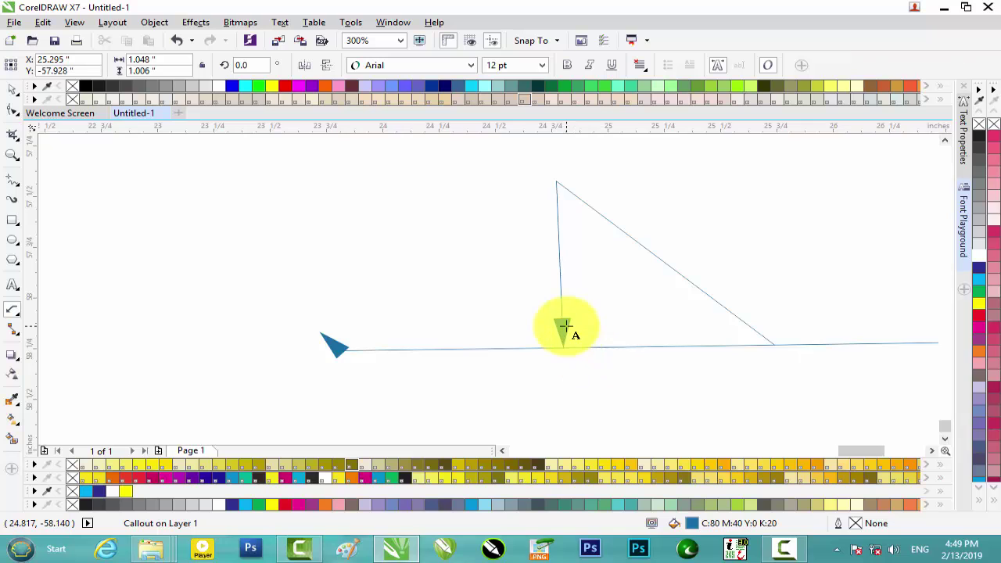
{"action": "scroll", "coordinate": [565, 326], "scroll_direction": "down", "scroll_amount": 1}
{"action": "scroll", "coordinate": [565, 326], "scroll_direction": "up", "scroll_amount": 1}
{"action": "scroll", "coordinate": [558, 330], "scroll_direction": "down", "scroll_amount": 1}
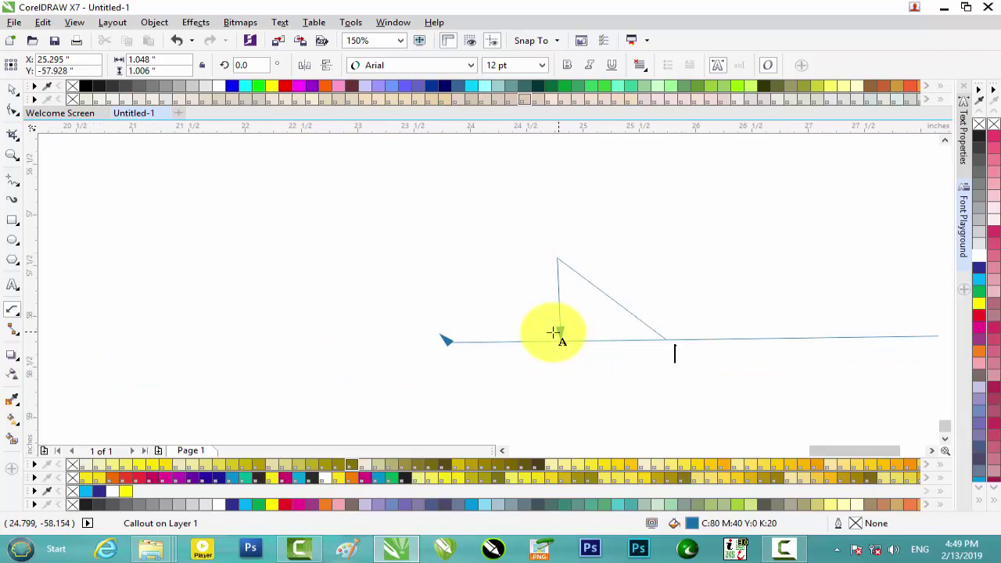
Step: Marquee-select the callouts with the Pick tool and delete them
{"action": "left_click", "coordinate": [21, 316]}
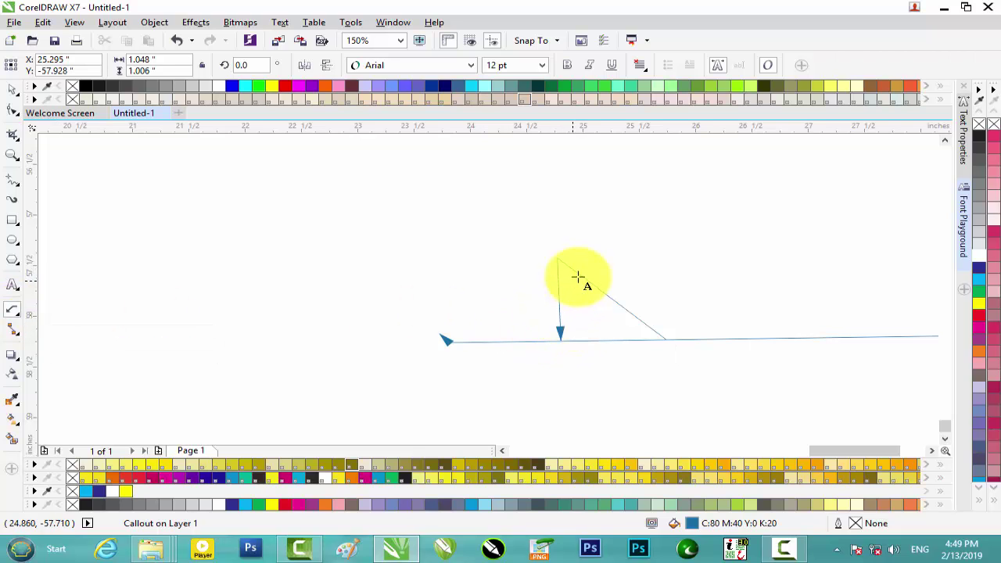
{"action": "scroll", "coordinate": [555, 325], "scroll_direction": "up", "scroll_amount": 2}
{"action": "scroll", "coordinate": [563, 325], "scroll_direction": "down", "scroll_amount": 1}
{"action": "scroll", "coordinate": [564, 325], "scroll_direction": "down", "scroll_amount": 1}
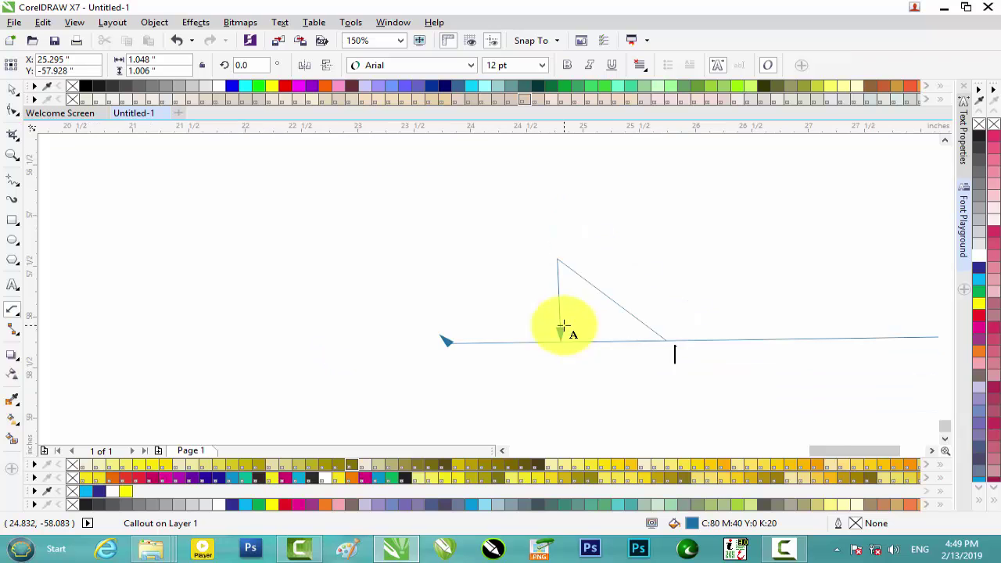
{"action": "left_click", "coordinate": [11, 92]}
{"action": "mouse_move", "coordinate": [642, 336]}
{"action": "left_mouse_down"}
{"action": "mouse_move", "coordinate": [907, 410]}
{"action": "mouse_move", "coordinate": [847, 402]}
{"action": "left_mouse_up"}
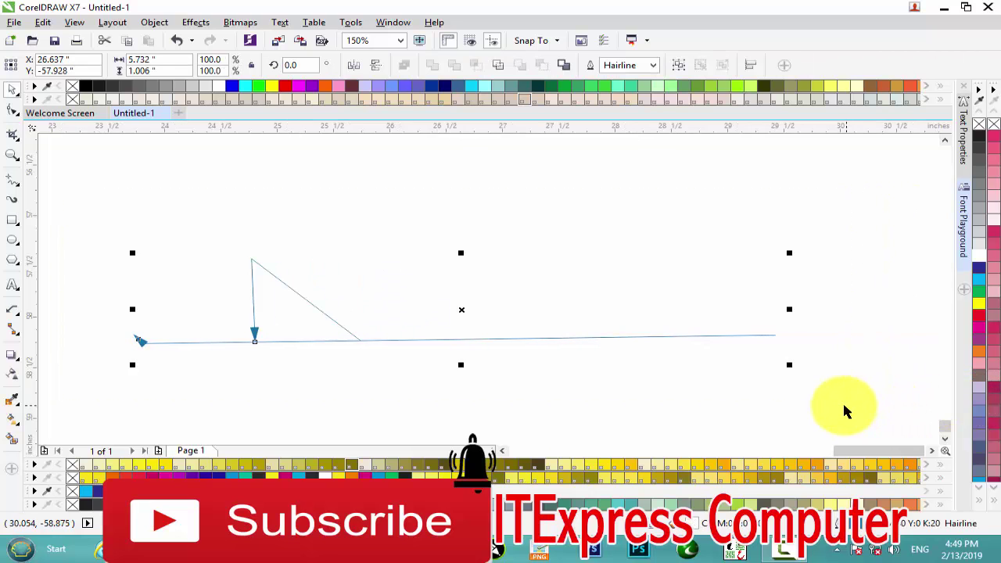
{"action": "key", "text": "Delete"}
{"action": "scroll", "coordinate": [467, 330], "scroll_direction": "down", "scroll_amount": 2}
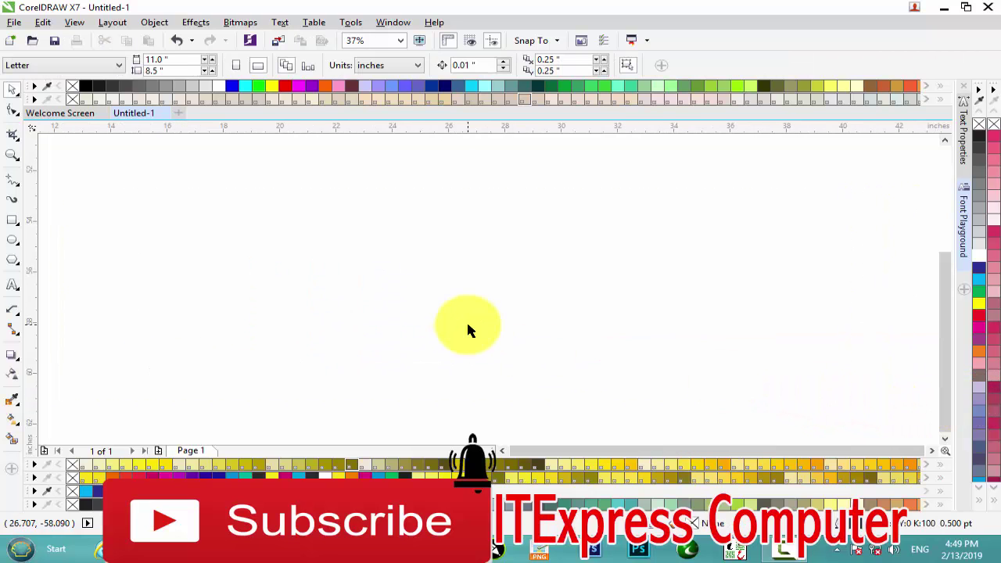
Step: Pick a dimension tool from the flyout, then minimize CorelDRAW to show the image folder
{"action": "scroll", "coordinate": [468, 330], "scroll_direction": "down", "scroll_amount": 1}
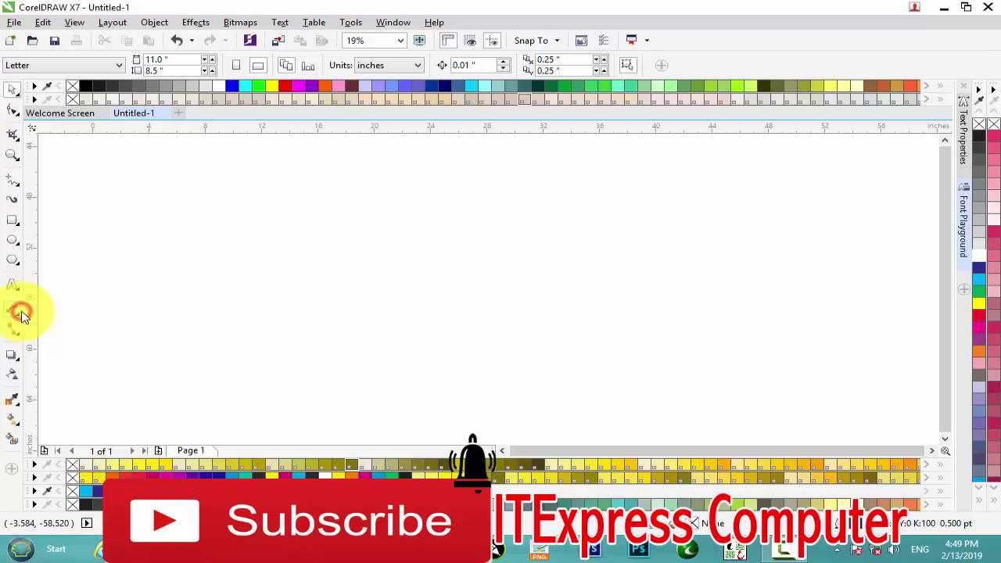
{"action": "left_click", "coordinate": [22, 314]}
{"action": "left_click", "coordinate": [96, 308]}
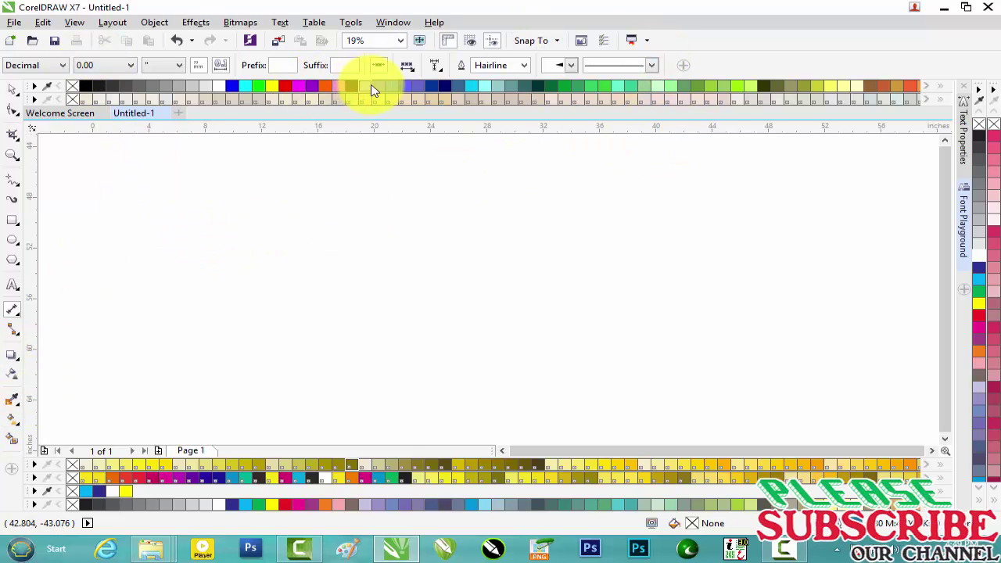
{"action": "left_click", "coordinate": [944, 7]}
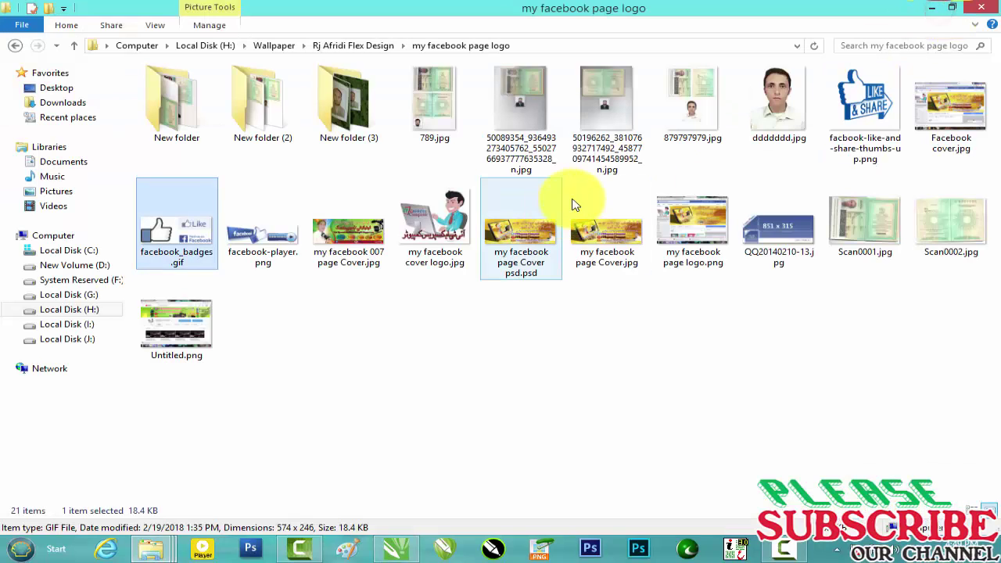
Step: Close the 'my facebook page logo' Explorer window
{"action": "left_click", "coordinate": [970, 10]}
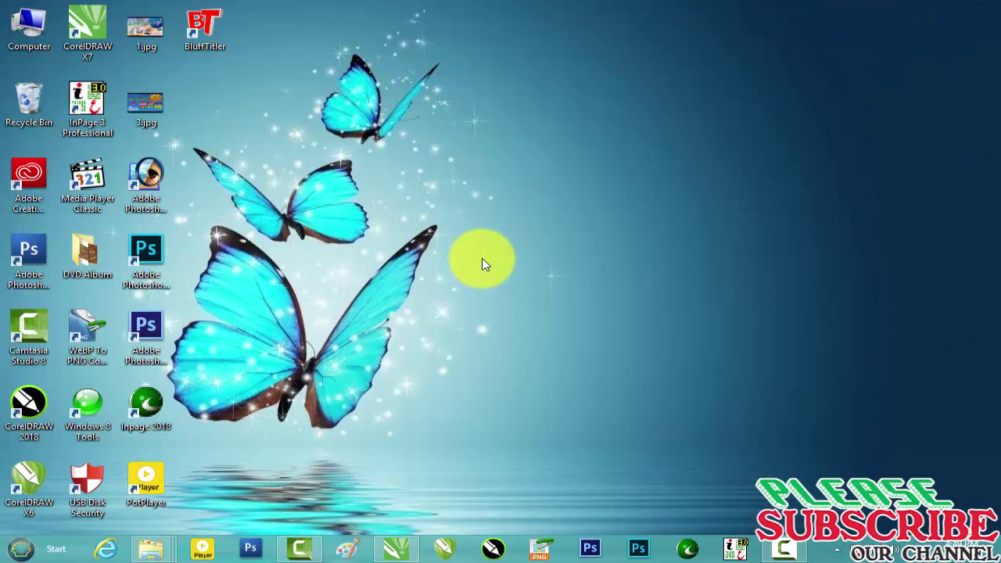